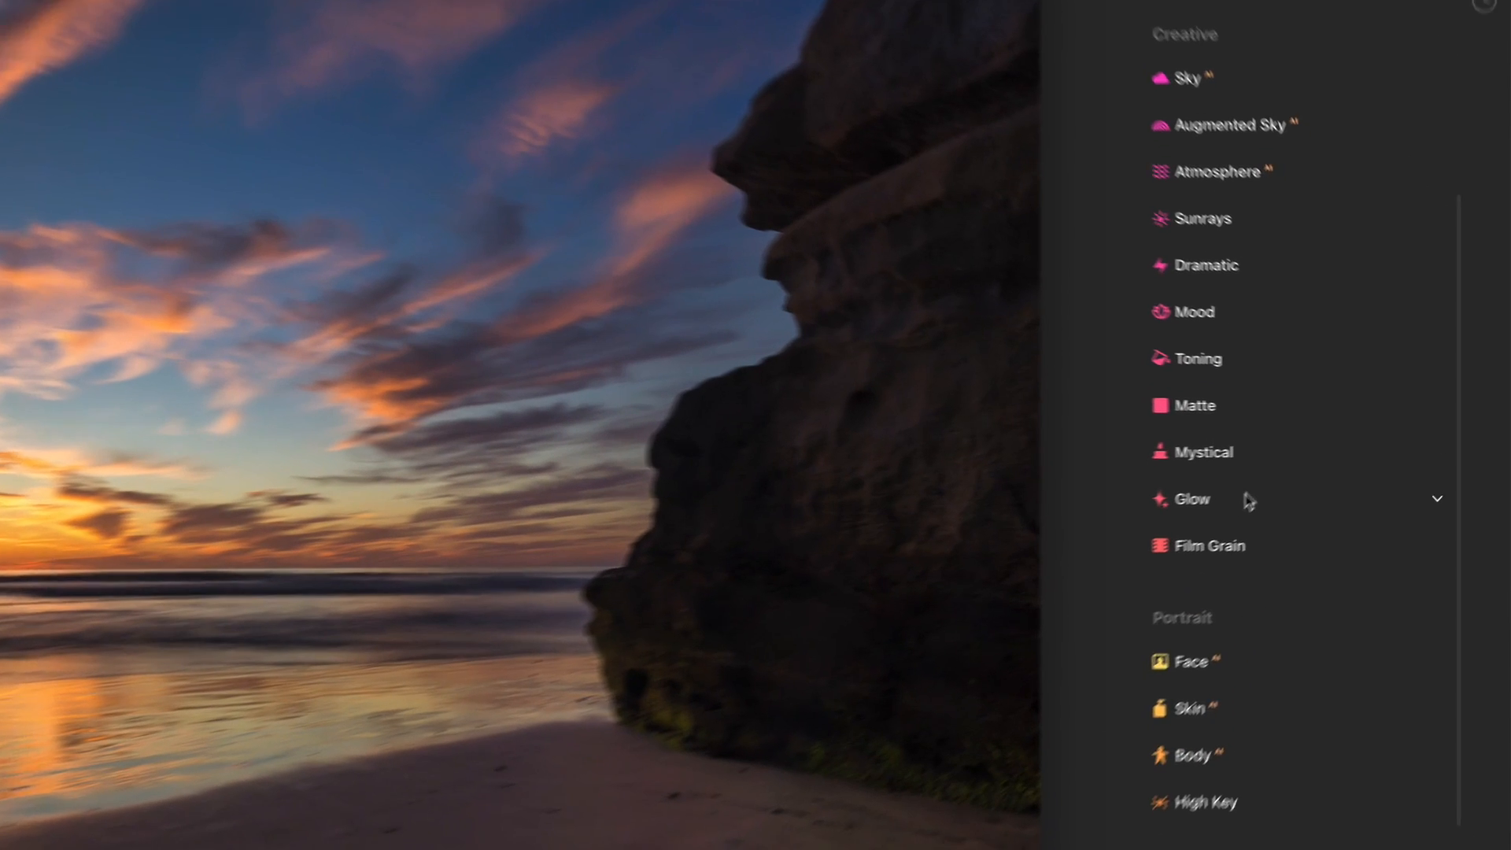
Open the Glow tool with its advanced settings and view the available glow types
left_click(1327, 474)
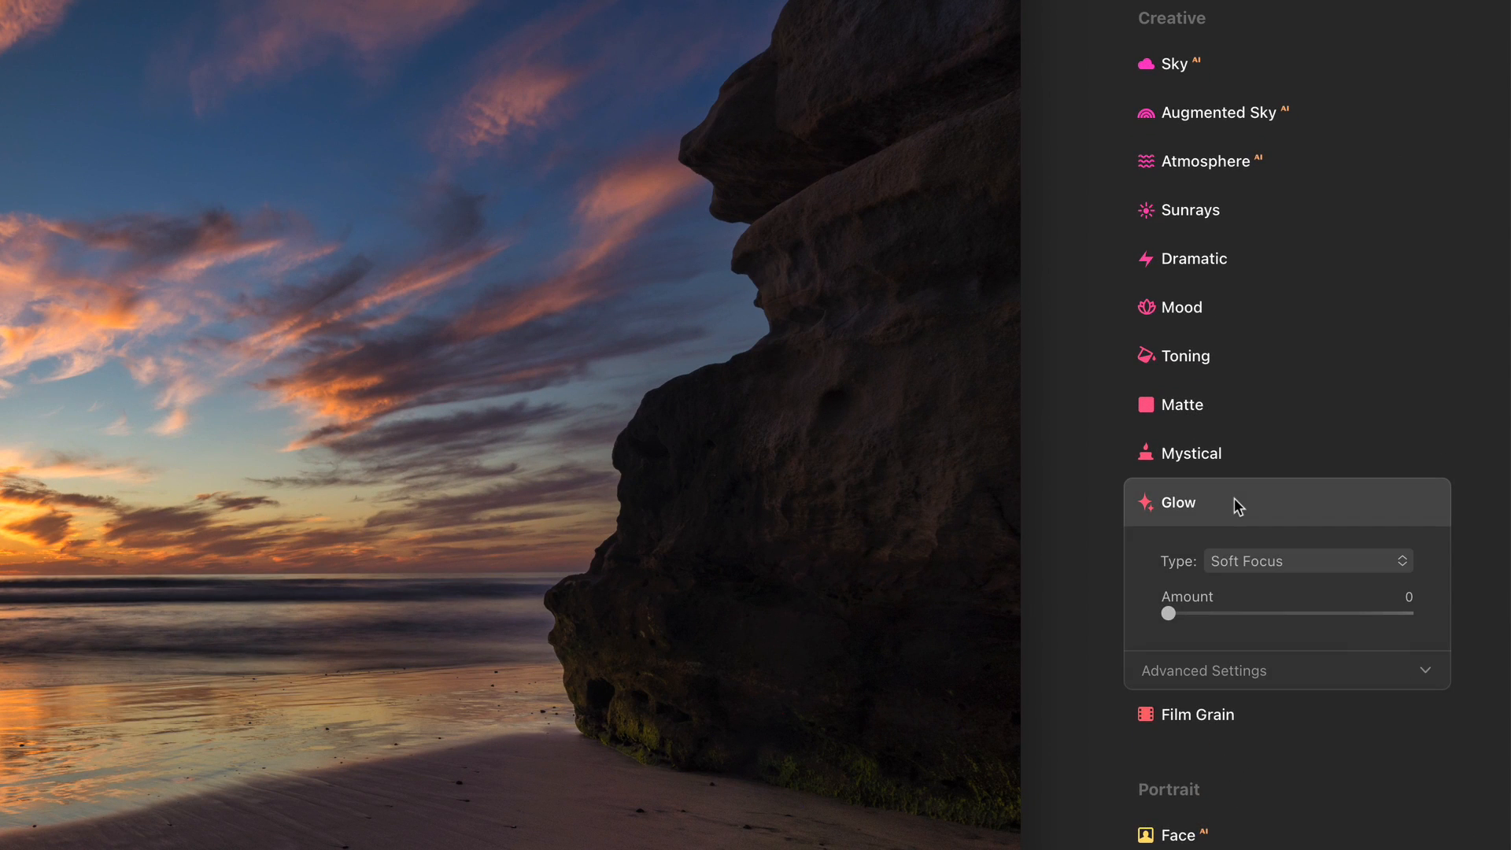
scroll(1234, 503, "down", 5)
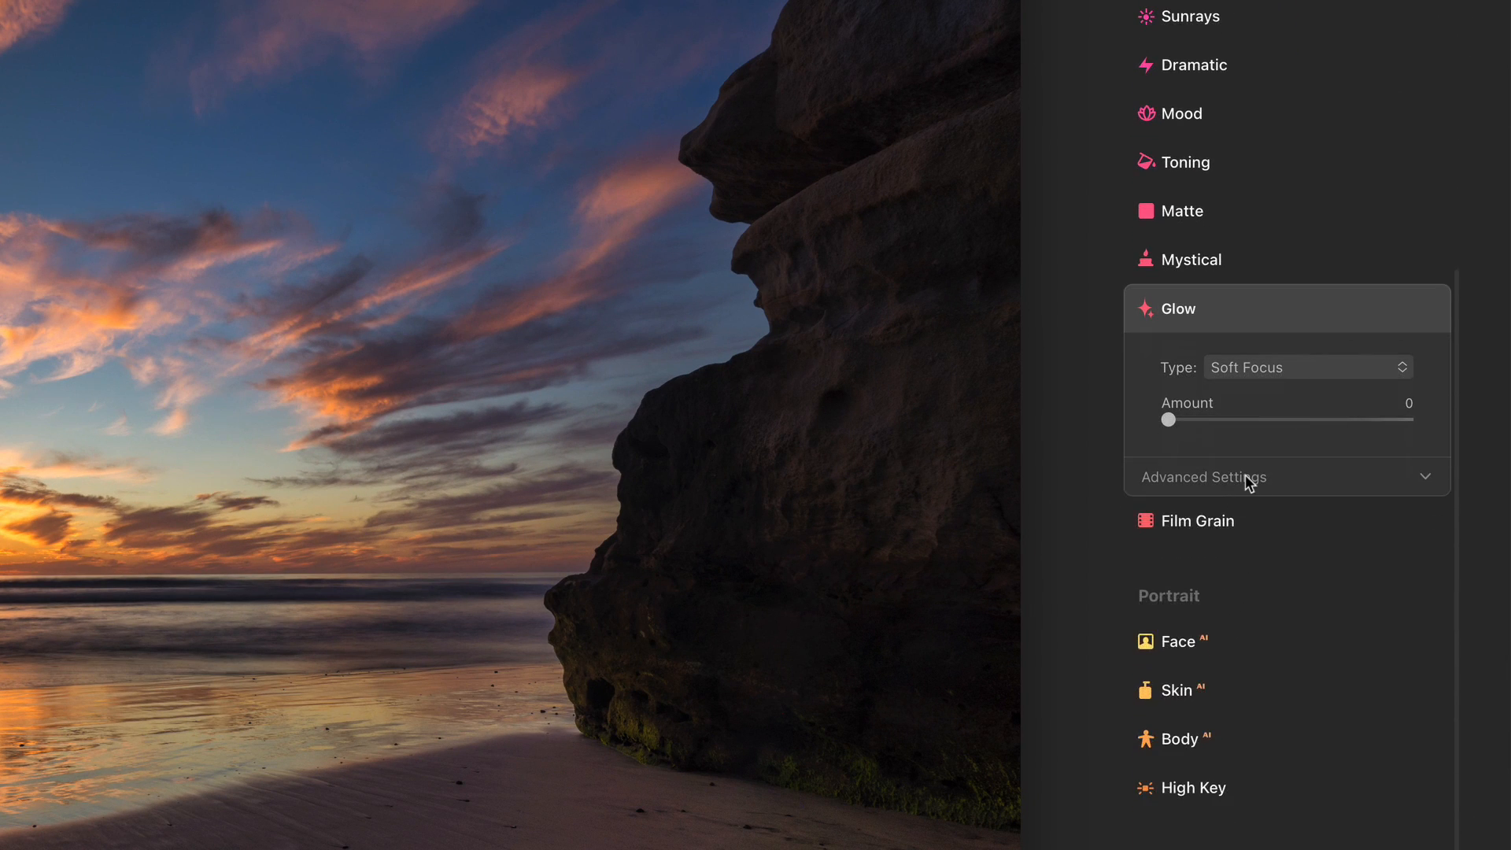
left_click(1247, 479)
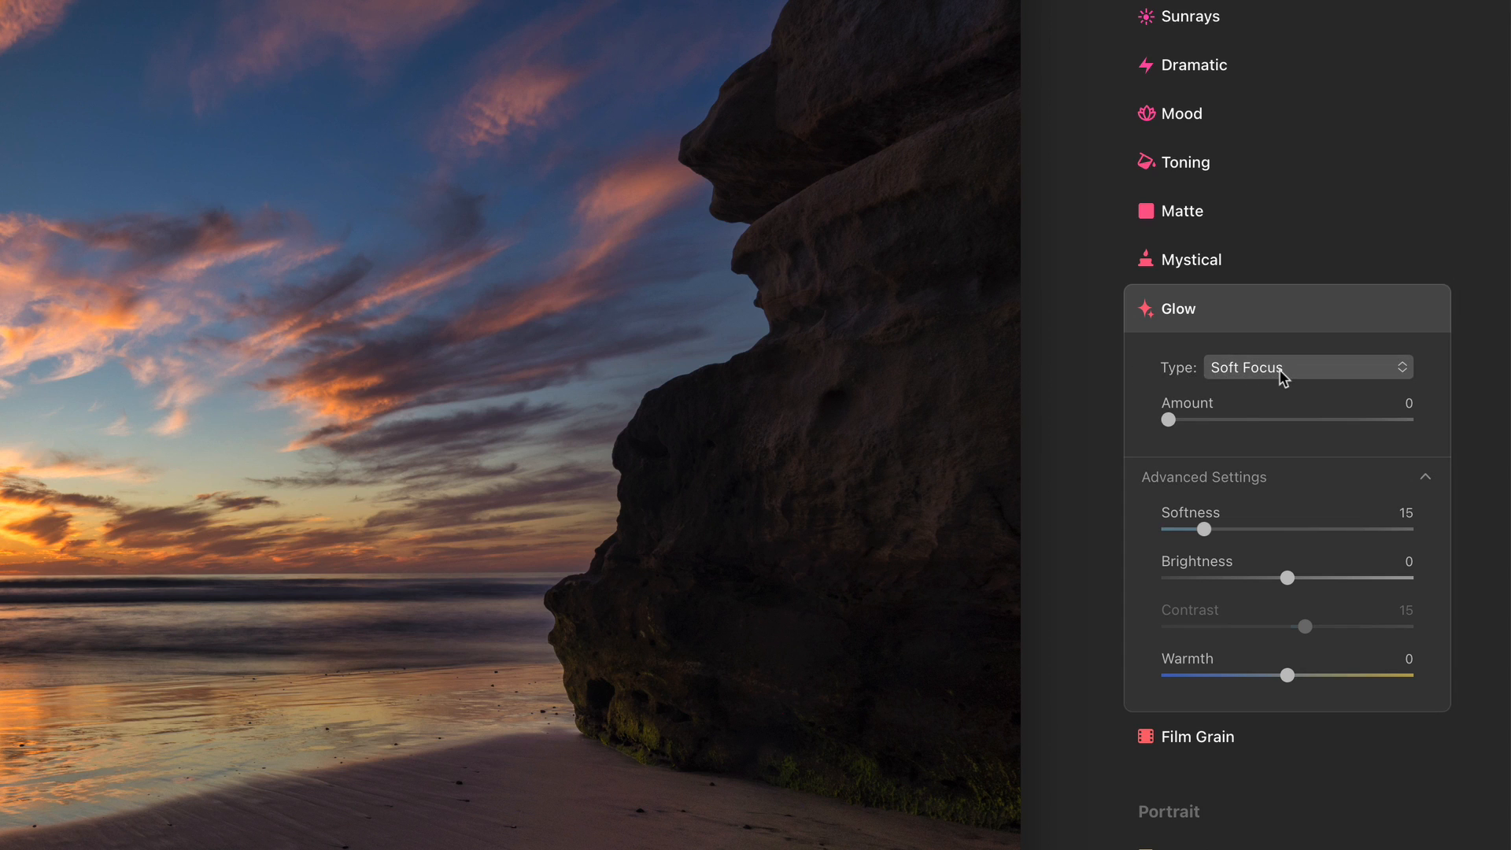
left_click(1306, 379)
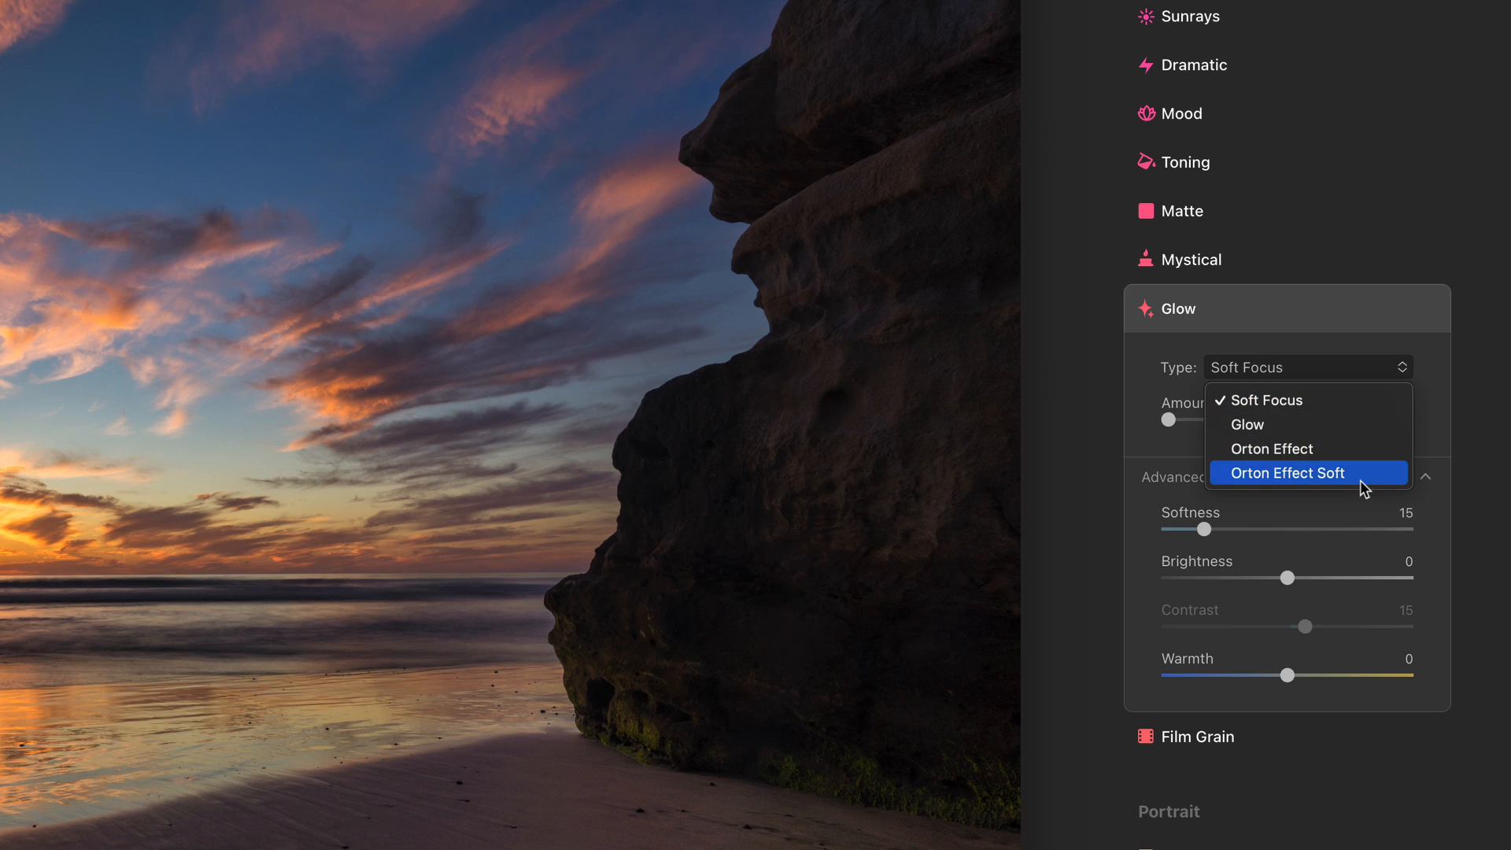
left_click(1324, 367)
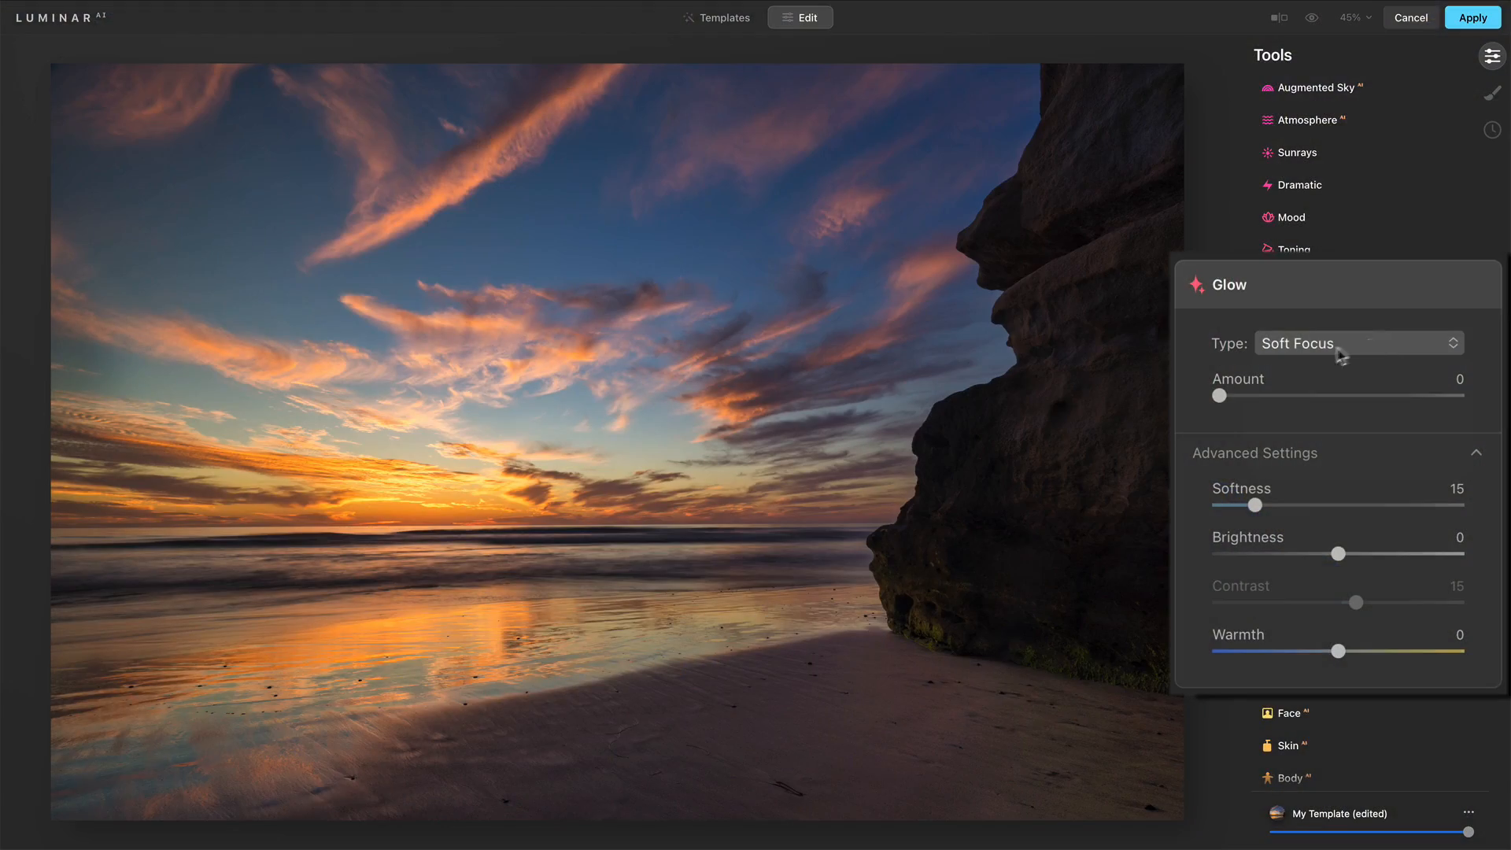
Try the Soft Focus glow at amounts of 71, 27 and 35
left_click(1393, 396)
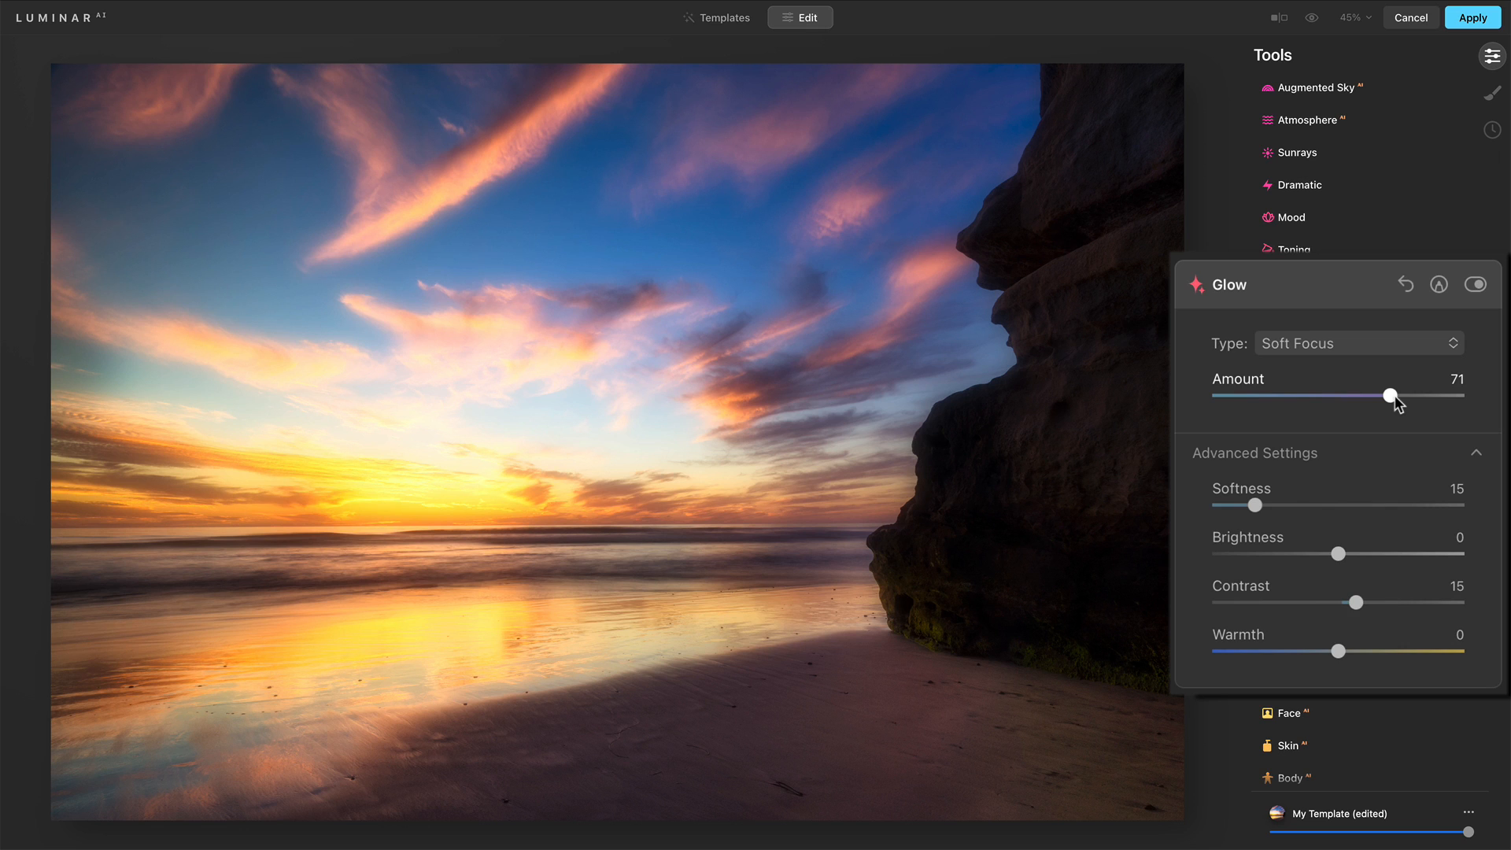
left_click(1301, 344)
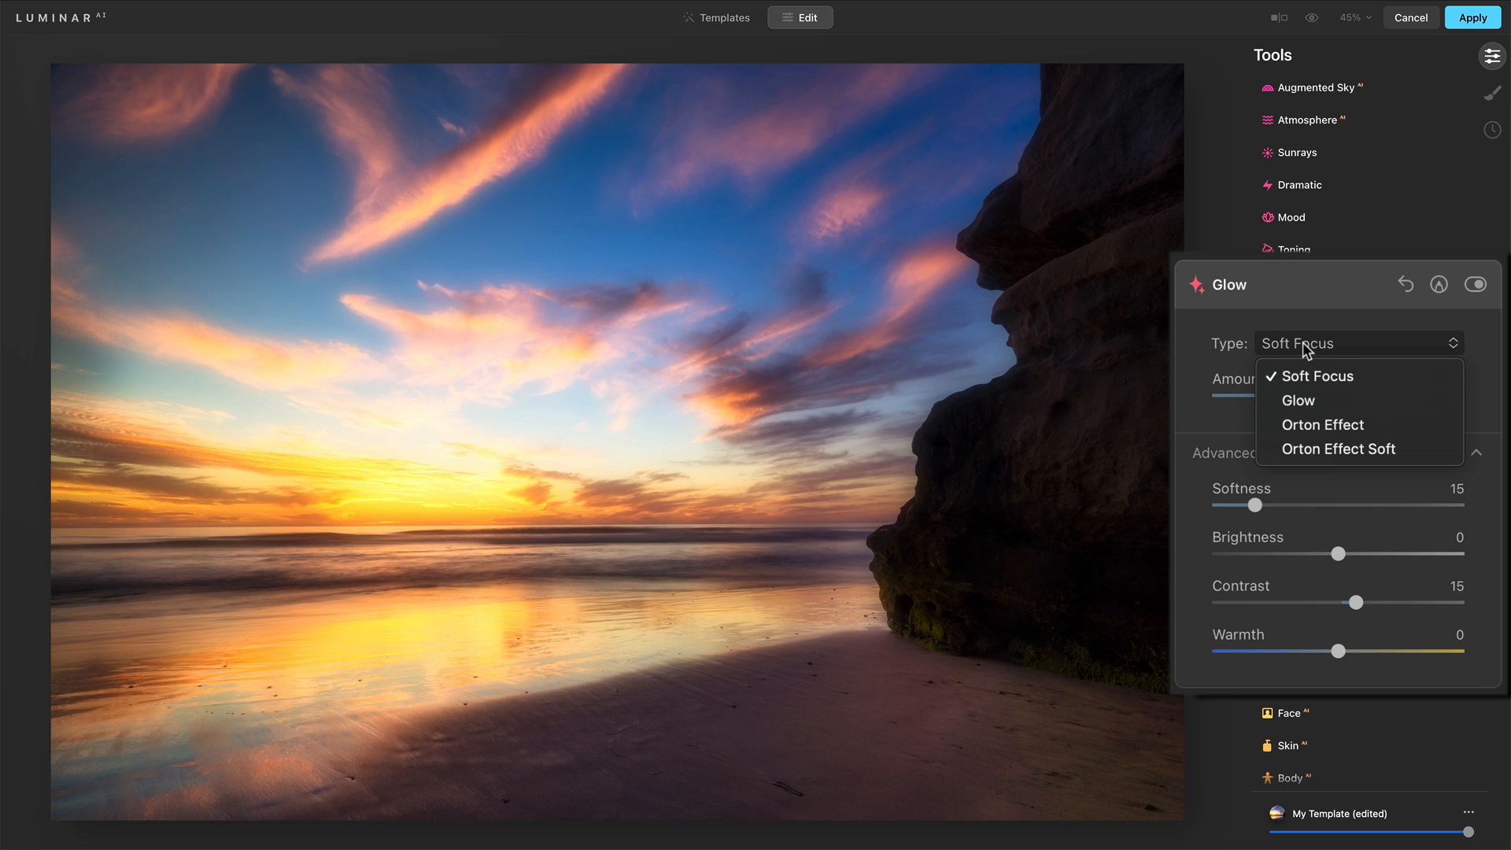
left_click(1302, 344)
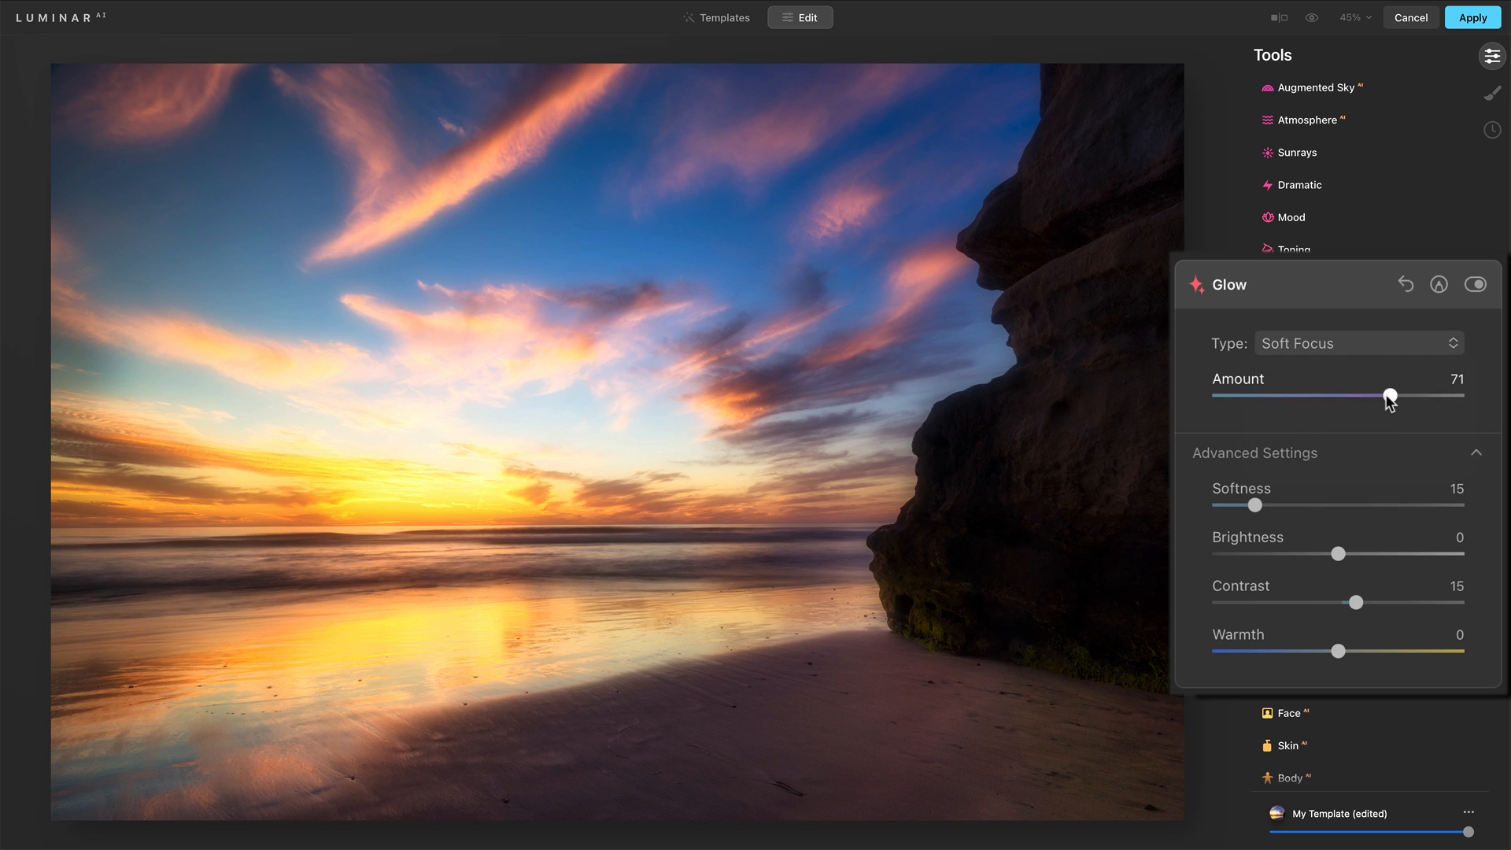
left_click_drag(1369, 397, 1269, 403)
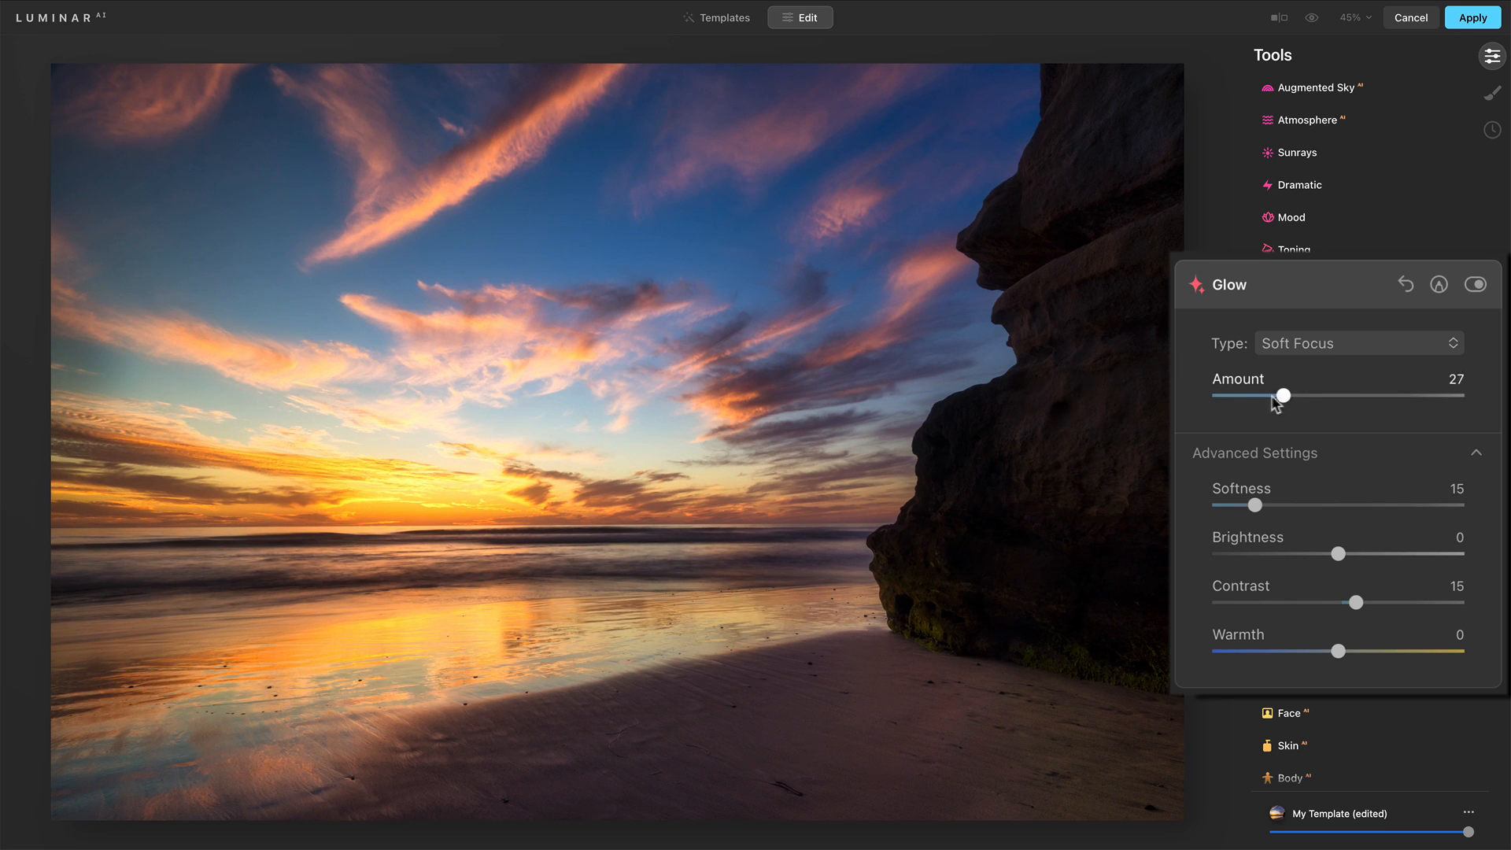
mouse_move(1279, 398)
left_mouse_down()
mouse_move(1336, 399)
mouse_move(1213, 409)
mouse_move(1300, 412)
left_mouse_up()
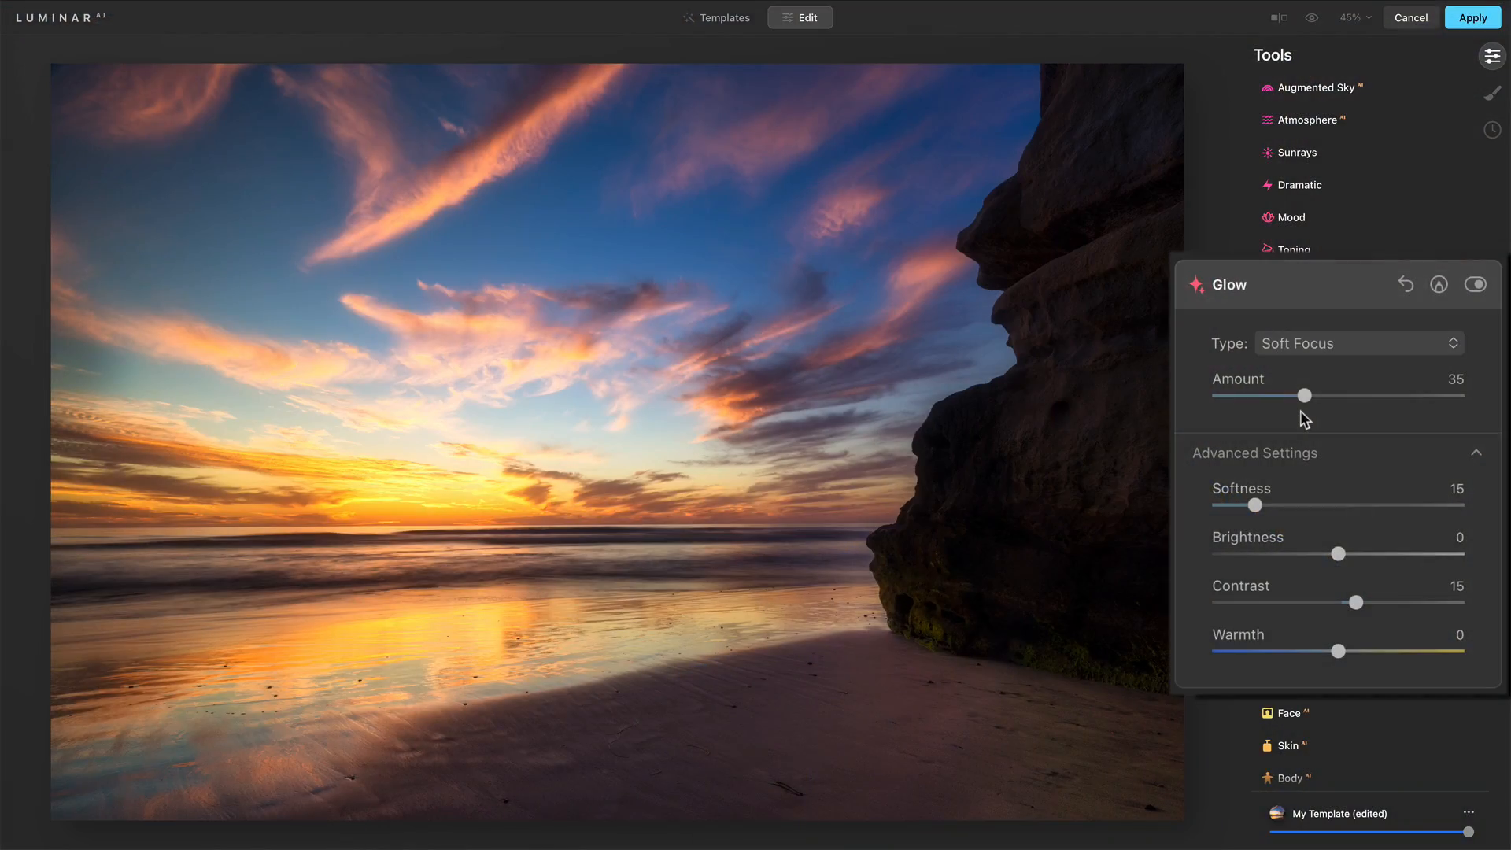
mouse_move(1304, 395)
left_mouse_down()
mouse_move(1343, 400)
mouse_move(1293, 398)
left_mouse_up()
Switch the glow type to Glow and try it over a range of amounts up to about 82
left_click(1317, 354)
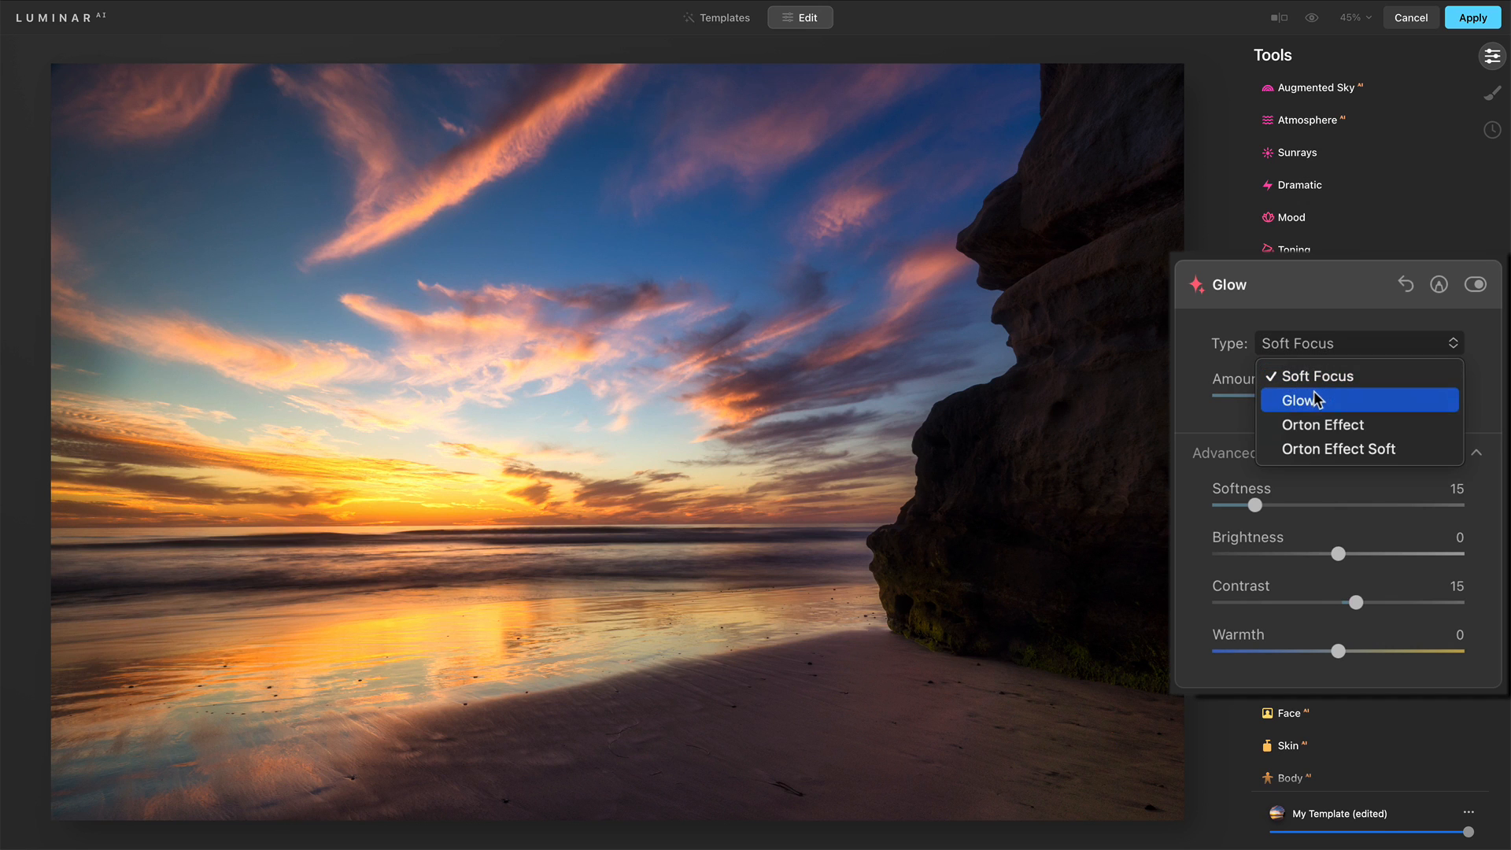
left_click(1316, 398)
left_click_drag(1294, 401, 1443, 432)
left_click_drag(1325, 427, 1415, 402)
Change the glow type to Orton Effect, inspect the sky close up at an amount of 85, and reduce the amount to 47
left_click(1318, 346)
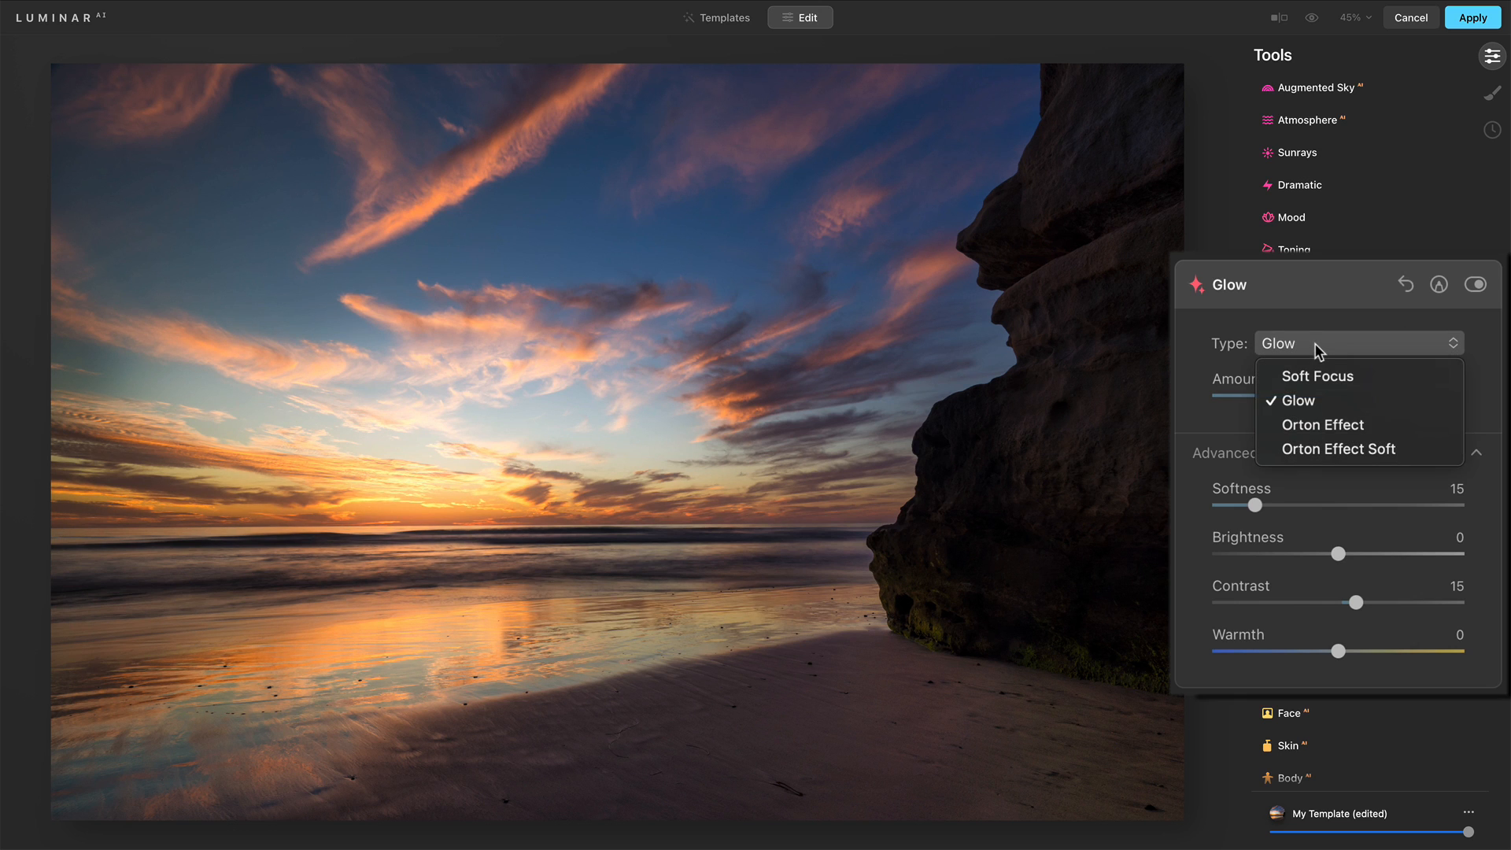
left_click(1314, 424)
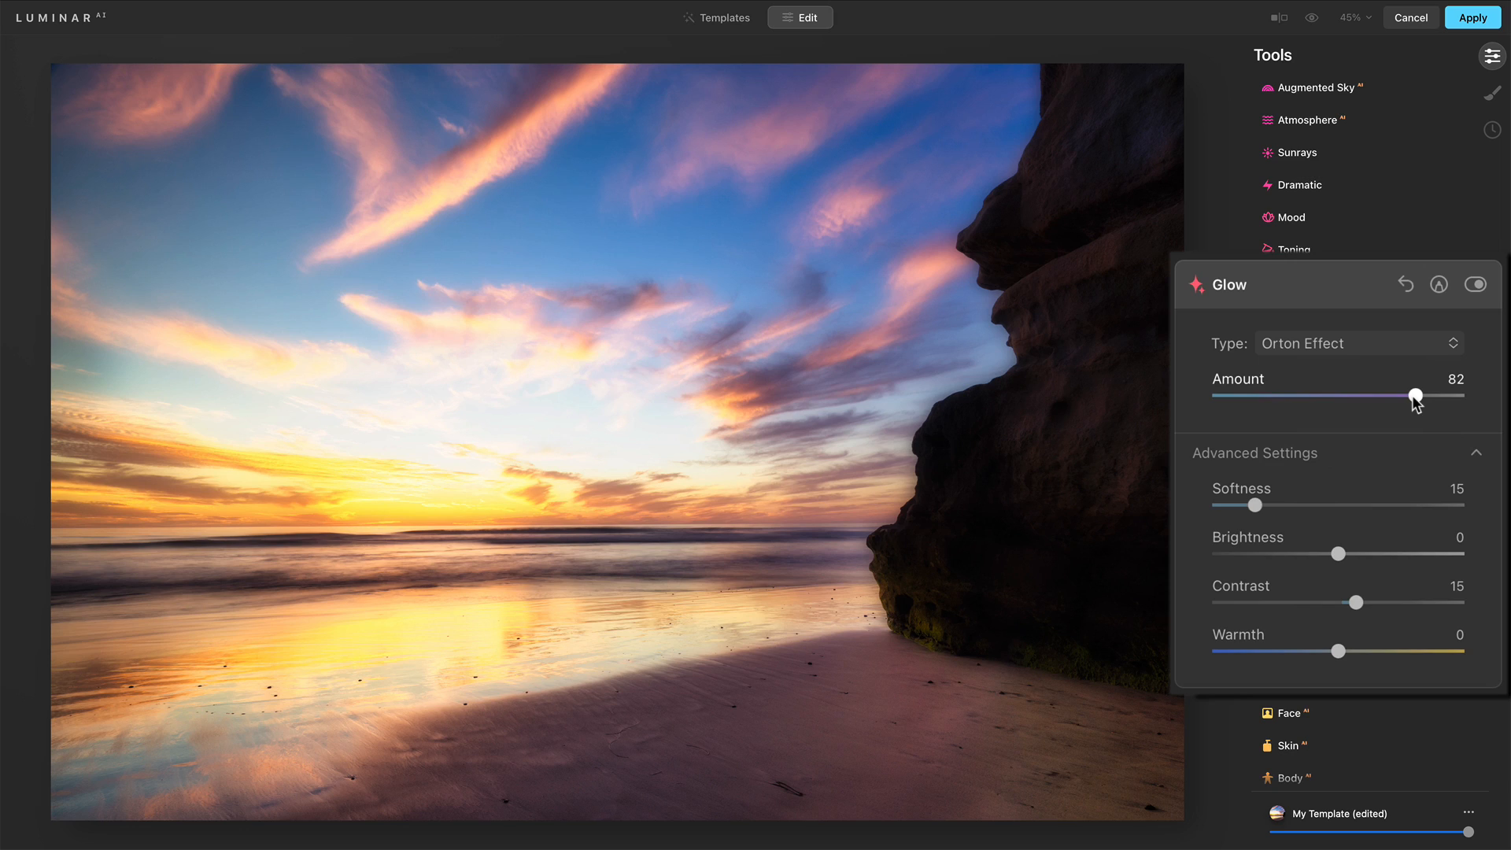
mouse_move(1412, 396)
left_mouse_down()
mouse_move(1178, 383)
mouse_move(1436, 395)
mouse_move(1306, 395)
mouse_move(1422, 395)
left_mouse_up()
left_click(967, 382)
left_click_drag(967, 385, 1131, 487)
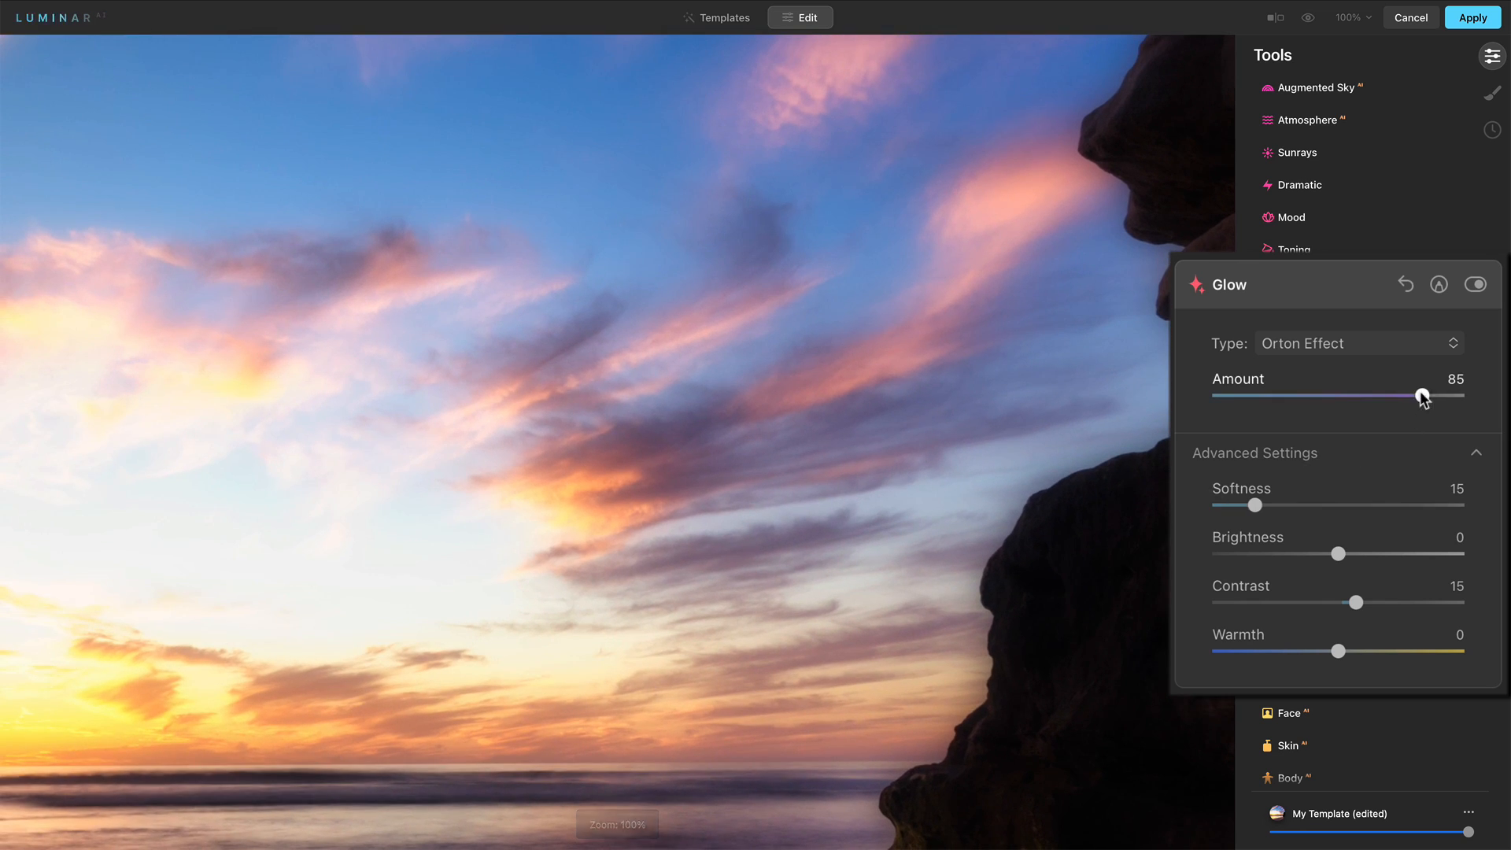
left_click_drag(1420, 395, 1352, 404)
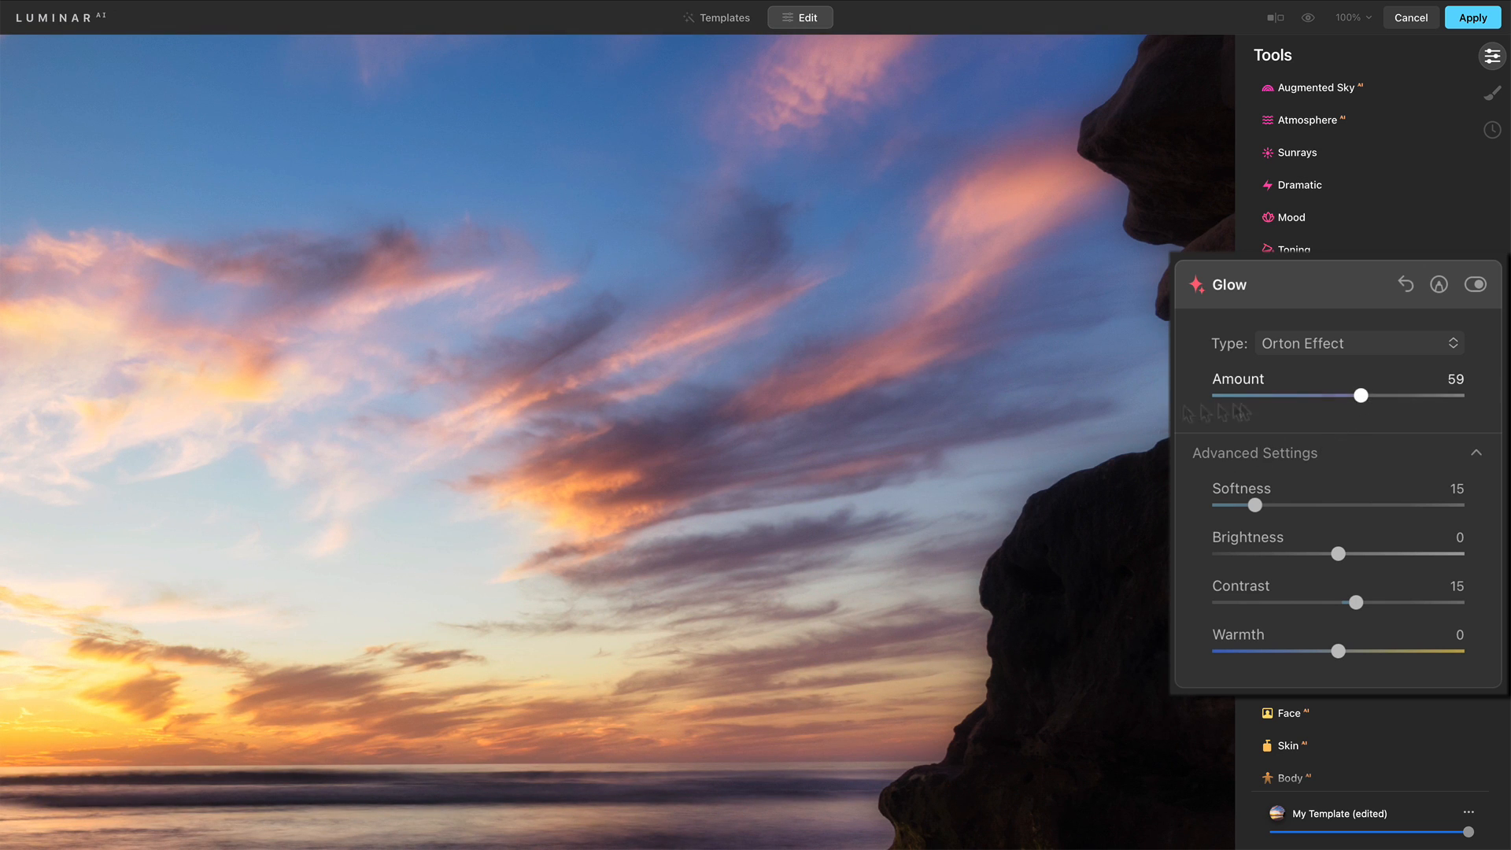
left_click(867, 393)
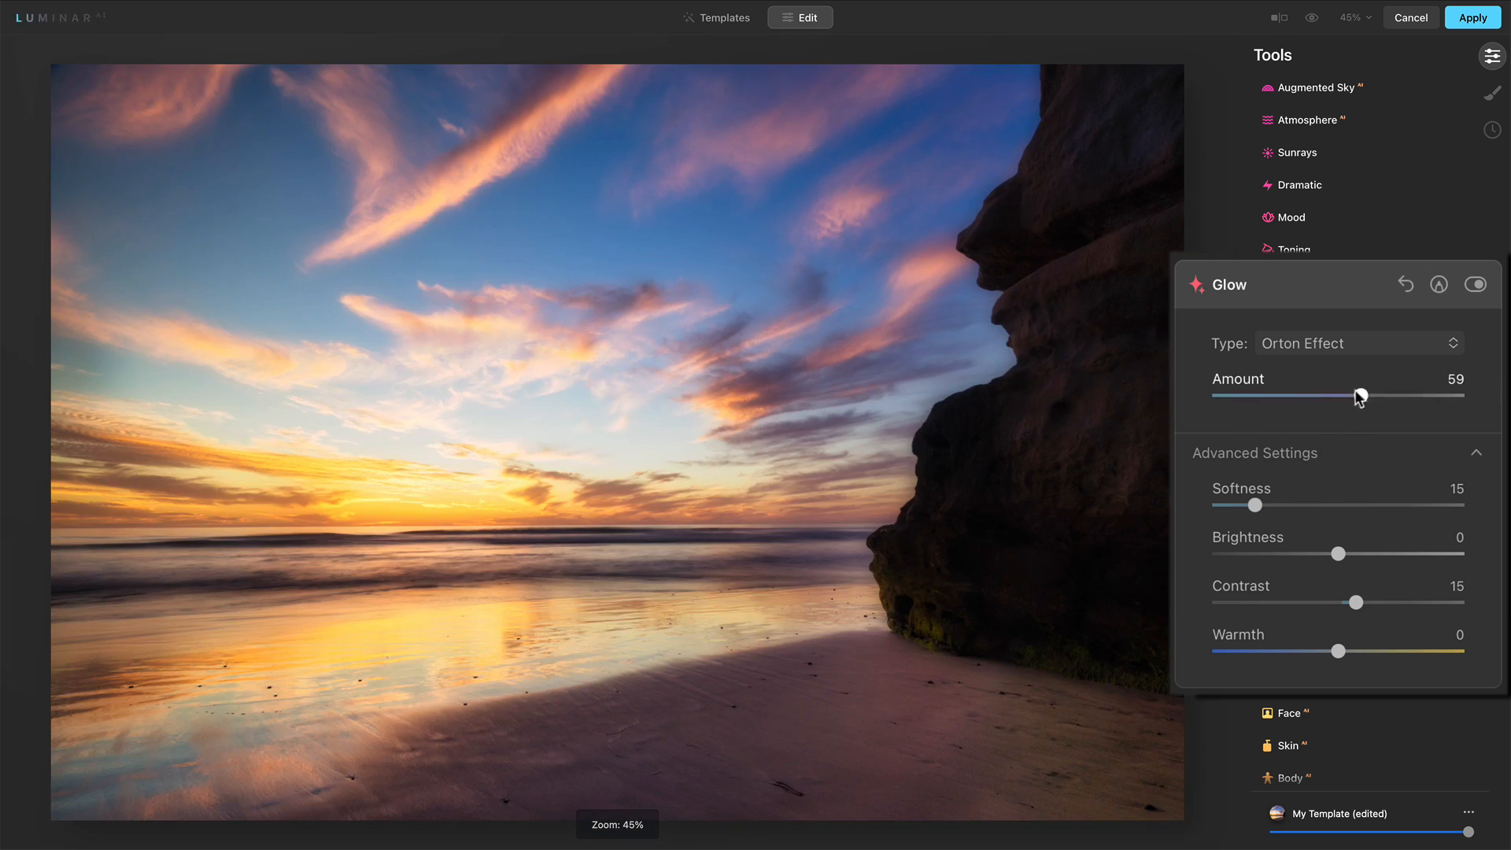
mouse_move(1359, 398)
left_mouse_down()
mouse_move(1248, 398)
mouse_move(1333, 398)
left_mouse_up()
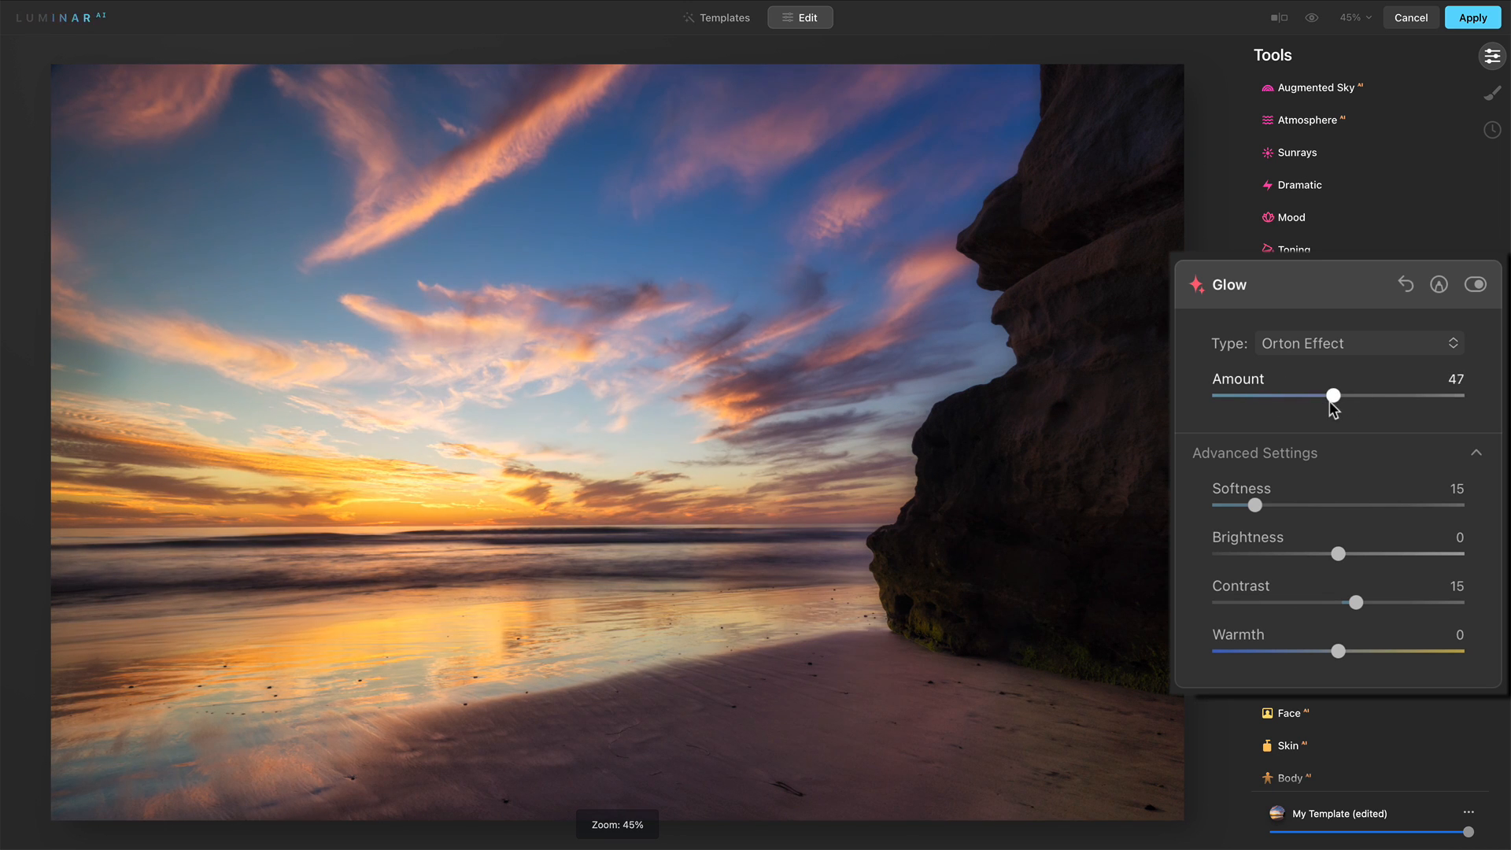
Change the glow type to Orton Effect Soft and set its amount to 40
left_click(1350, 344)
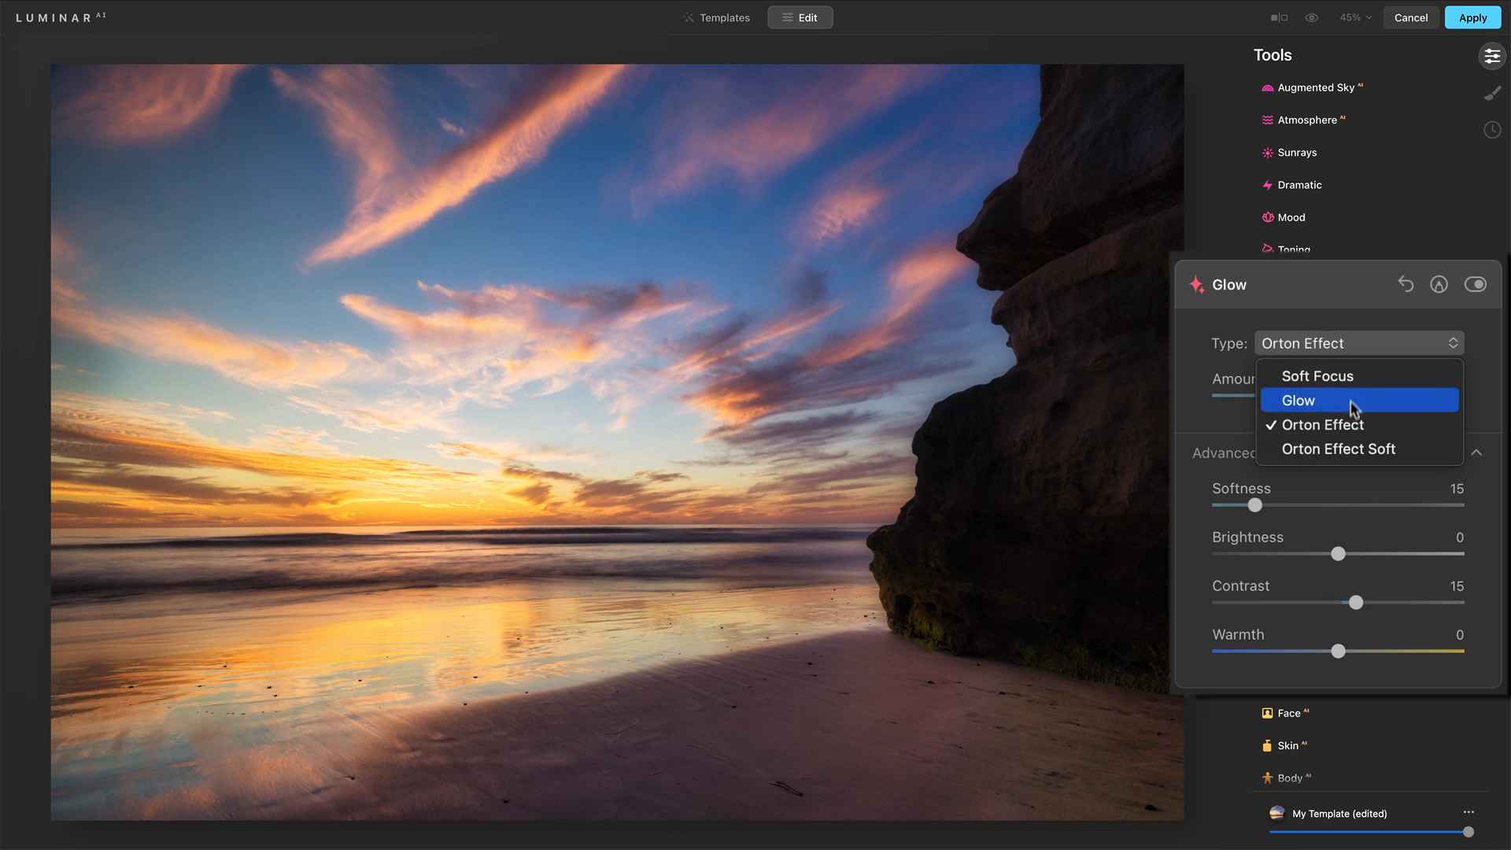
left_click(1351, 450)
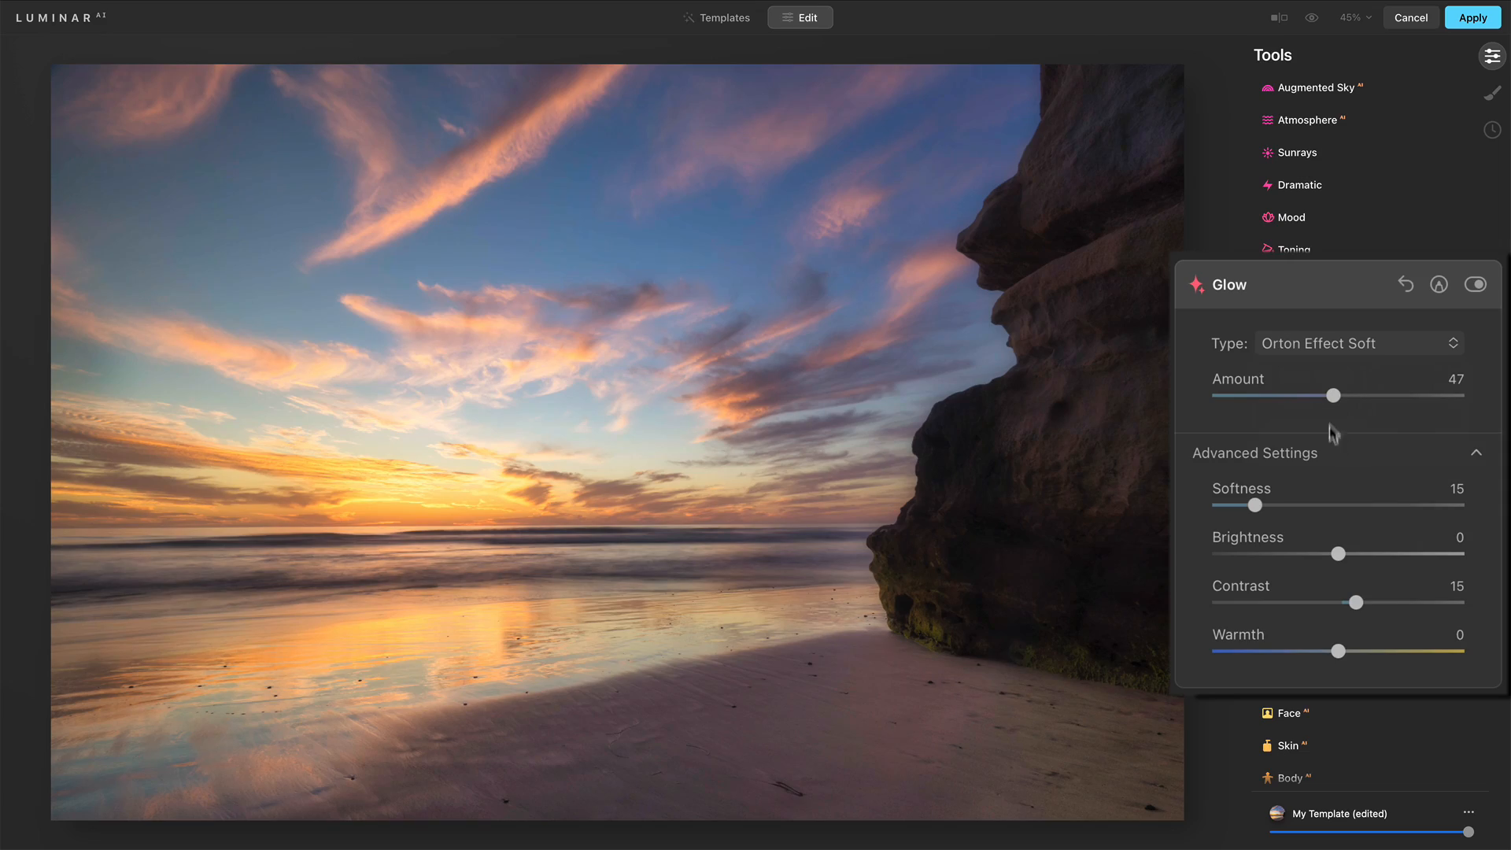
mouse_move(1333, 395)
left_mouse_down()
mouse_move(1267, 395)
mouse_move(1397, 395)
mouse_move(1255, 395)
mouse_move(1314, 394)
left_mouse_up()
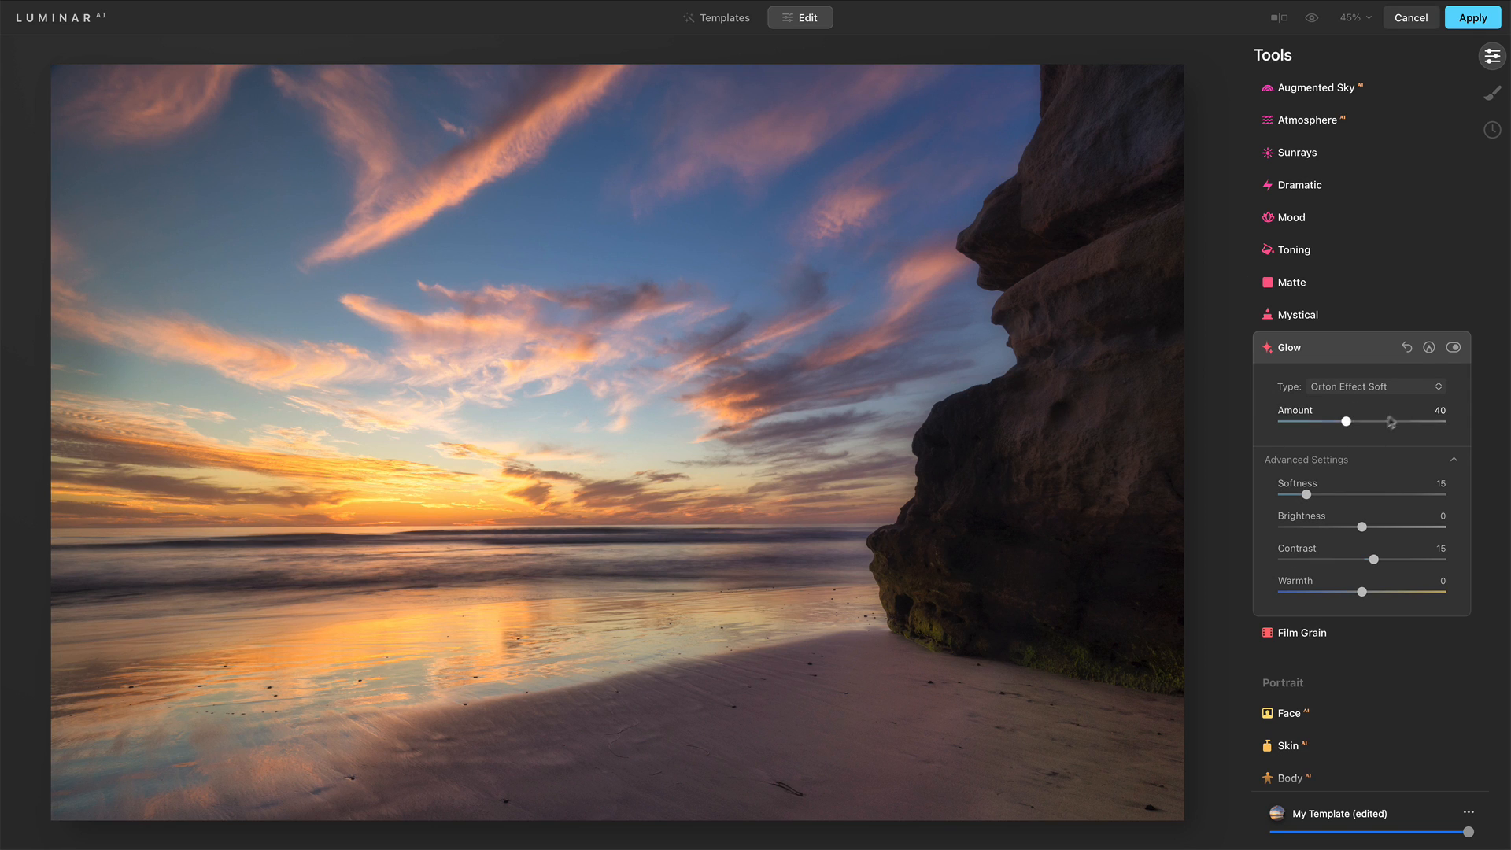
View the mask types available for the Glow tool and close the masking options
left_click(1429, 348)
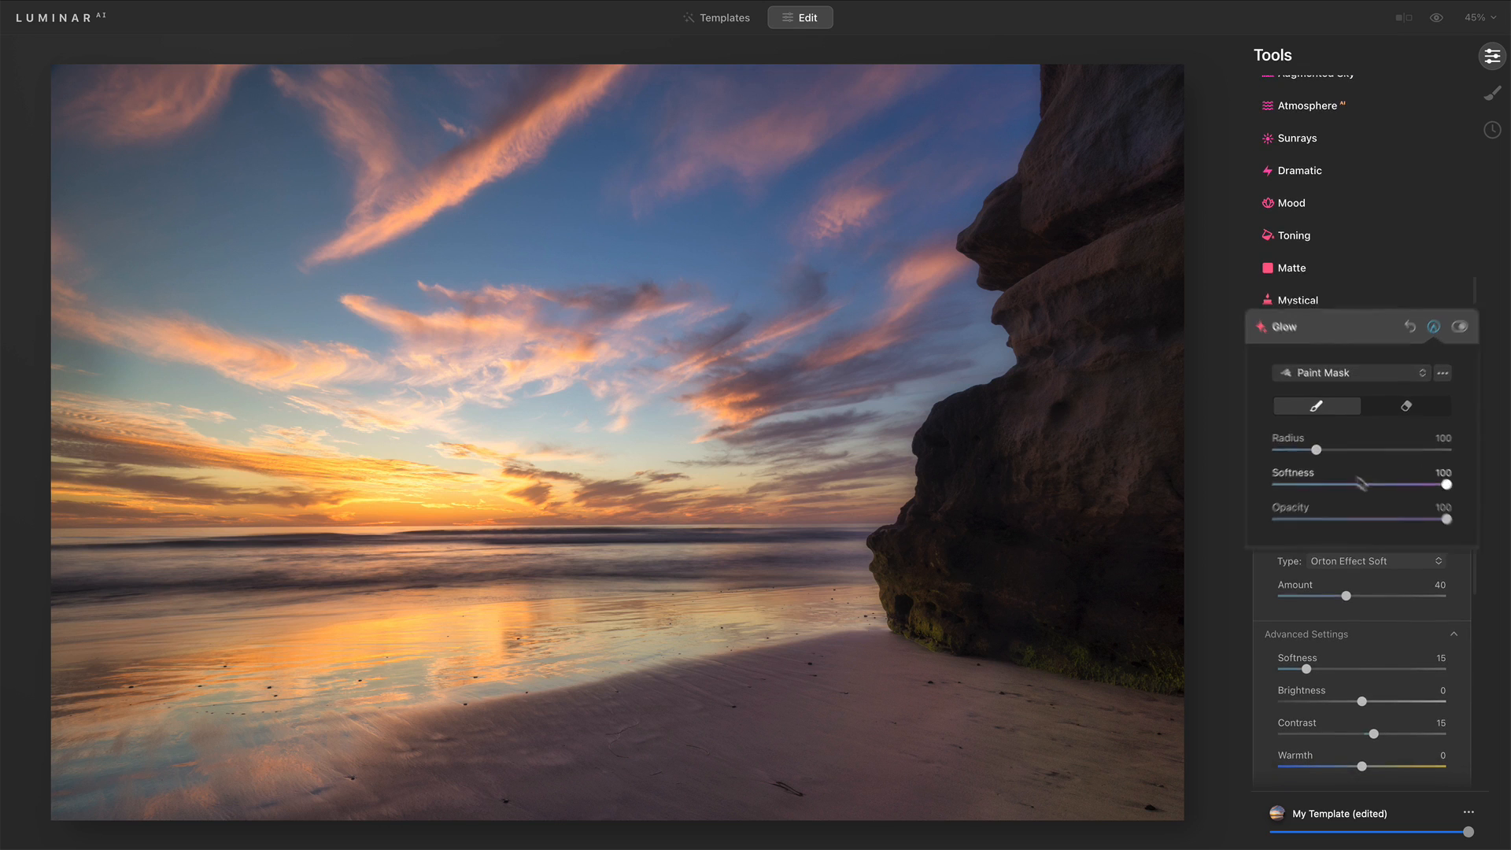
left_click(1372, 356)
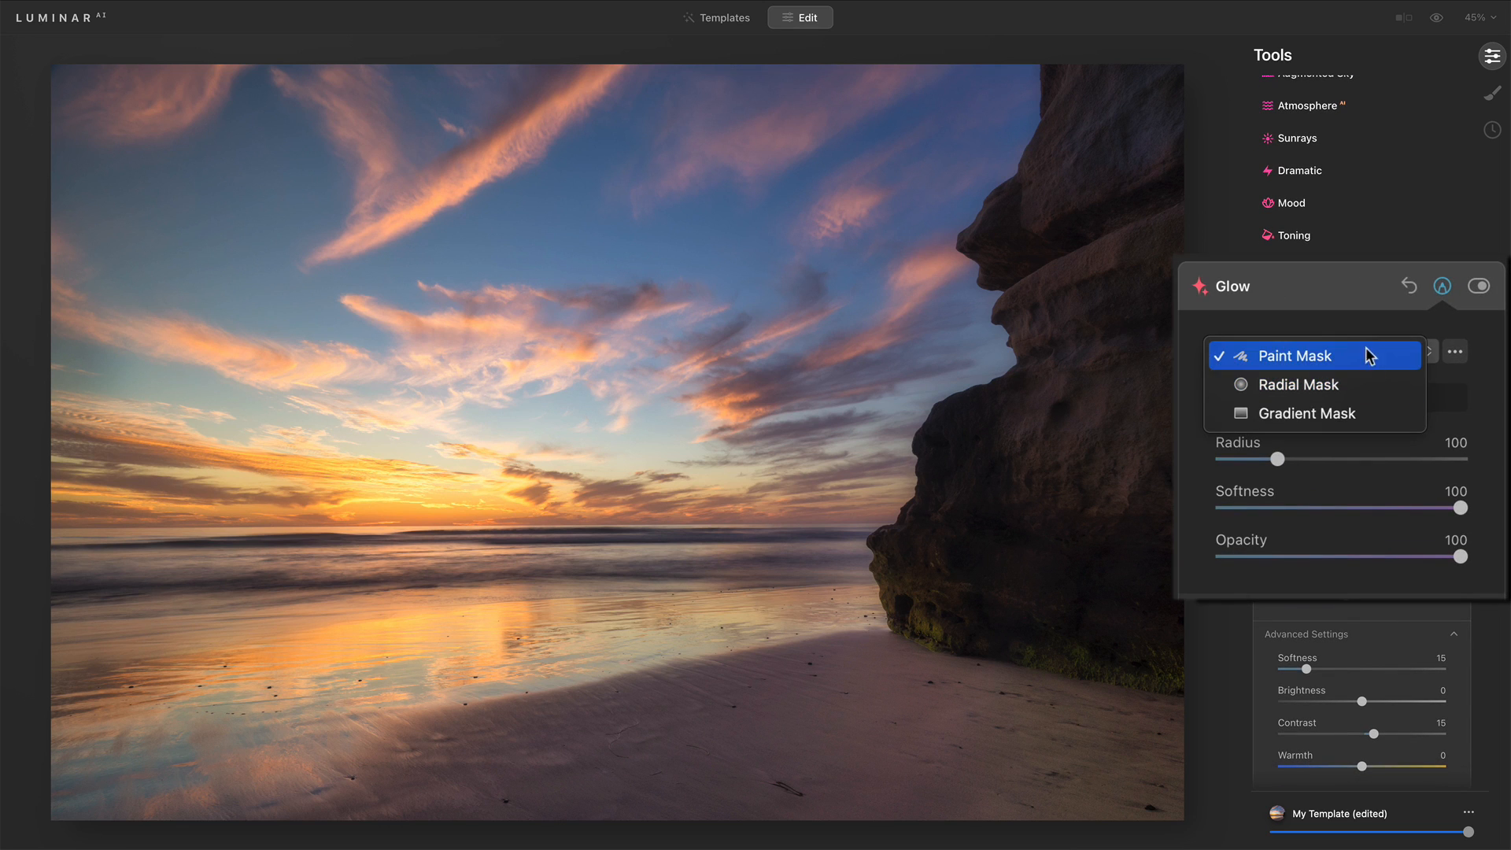
left_click(1440, 285)
left_click(1441, 288)
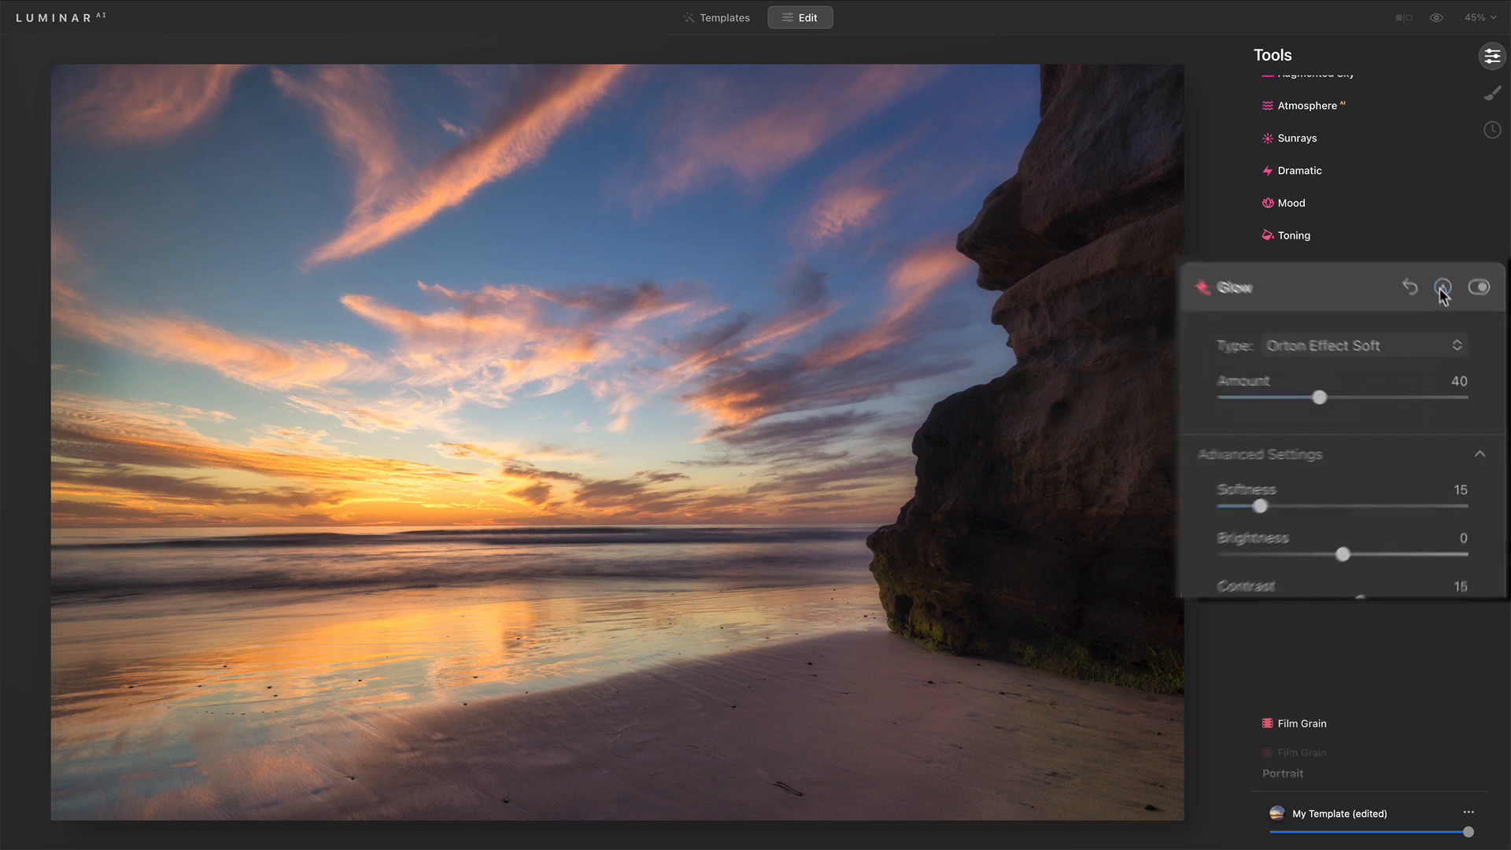
Keep the Orton Effect Soft type and lower its amount to 27
left_click(1339, 374)
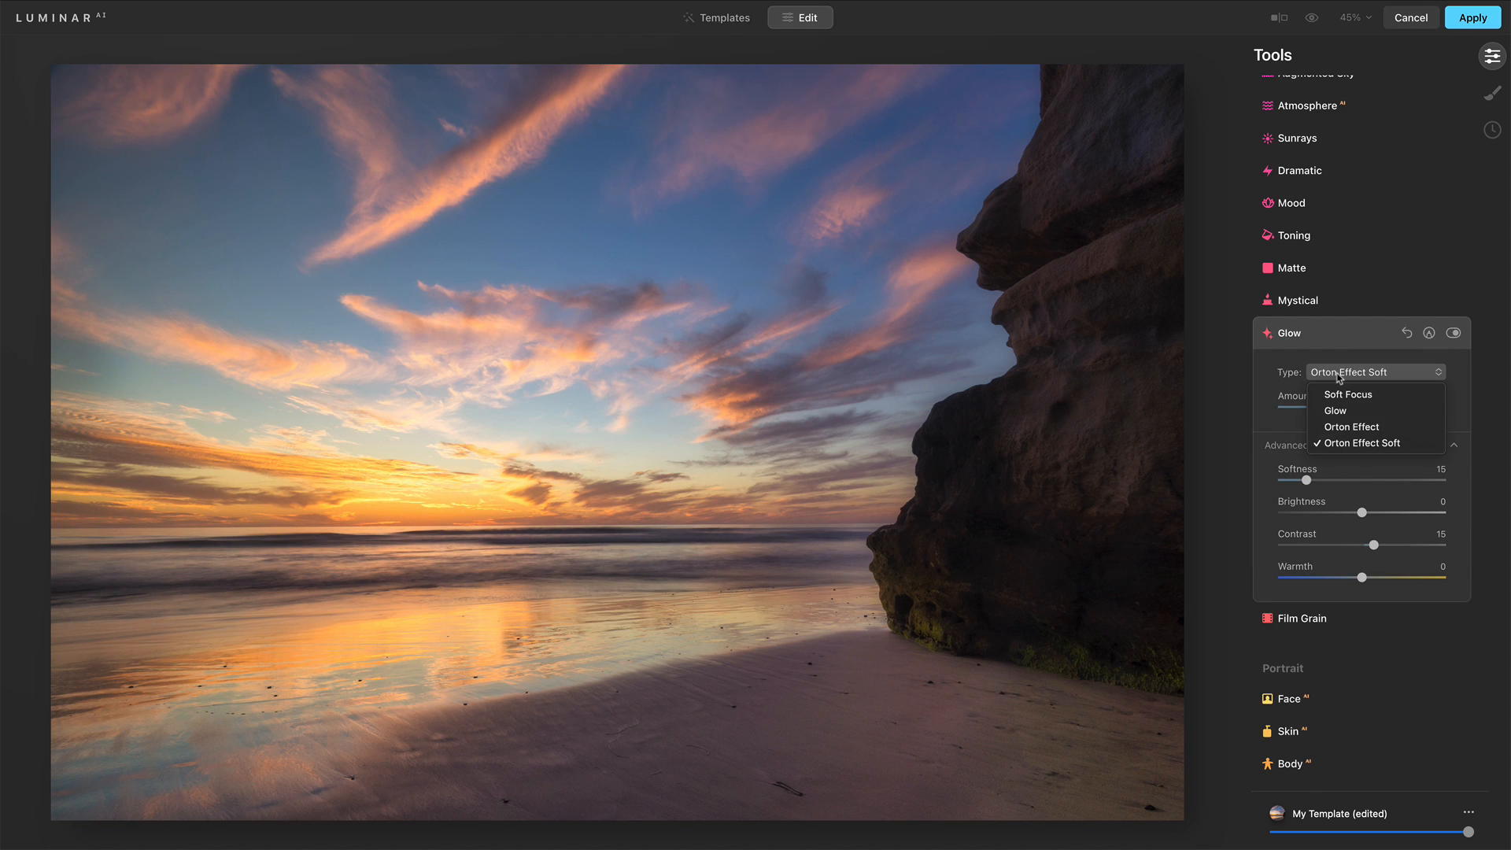
left_click(1361, 443)
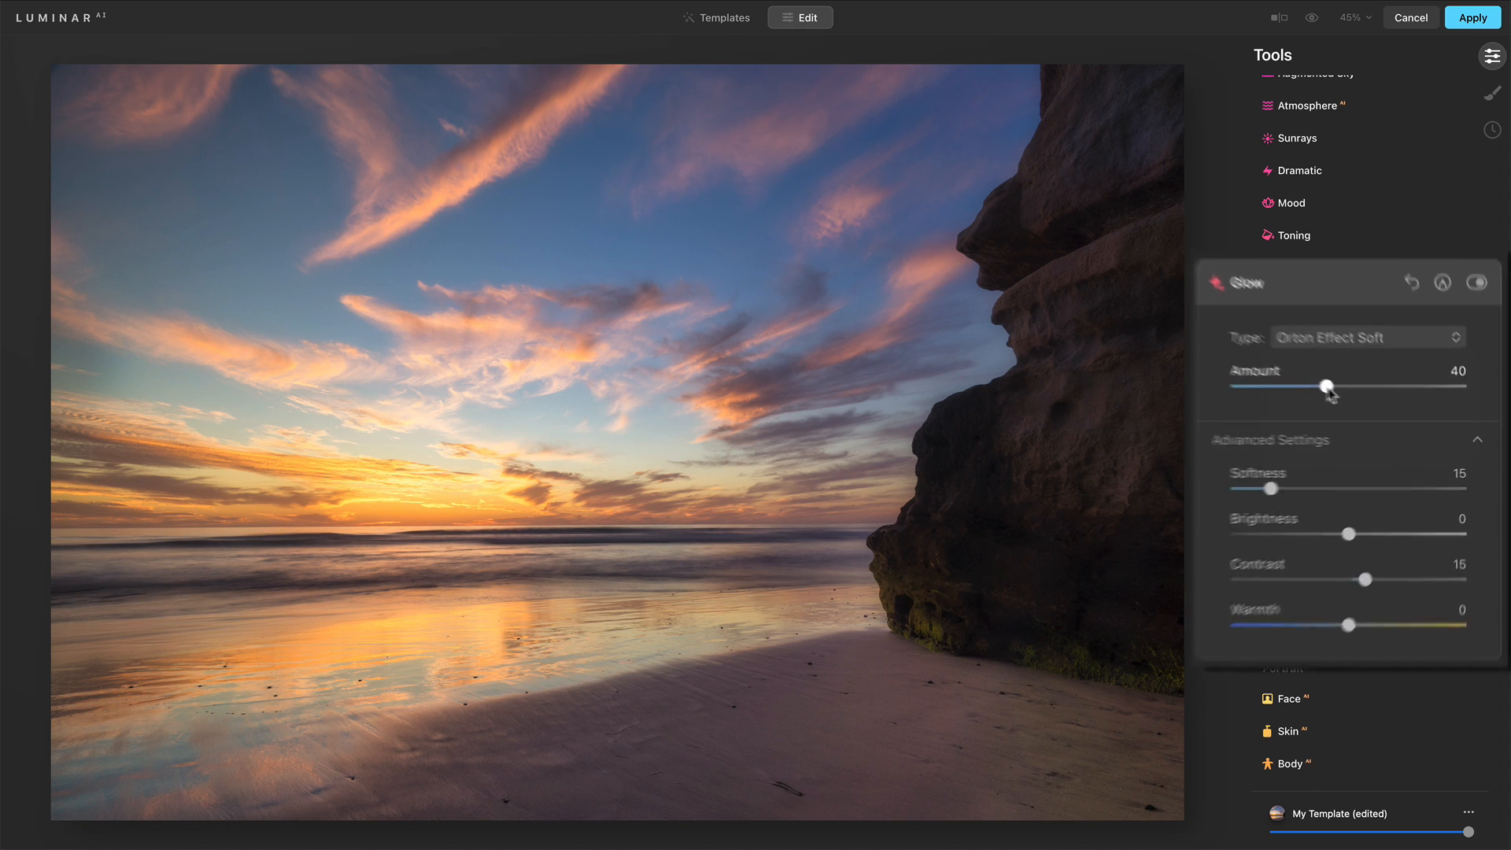
left_click_drag(1343, 407, 1284, 385)
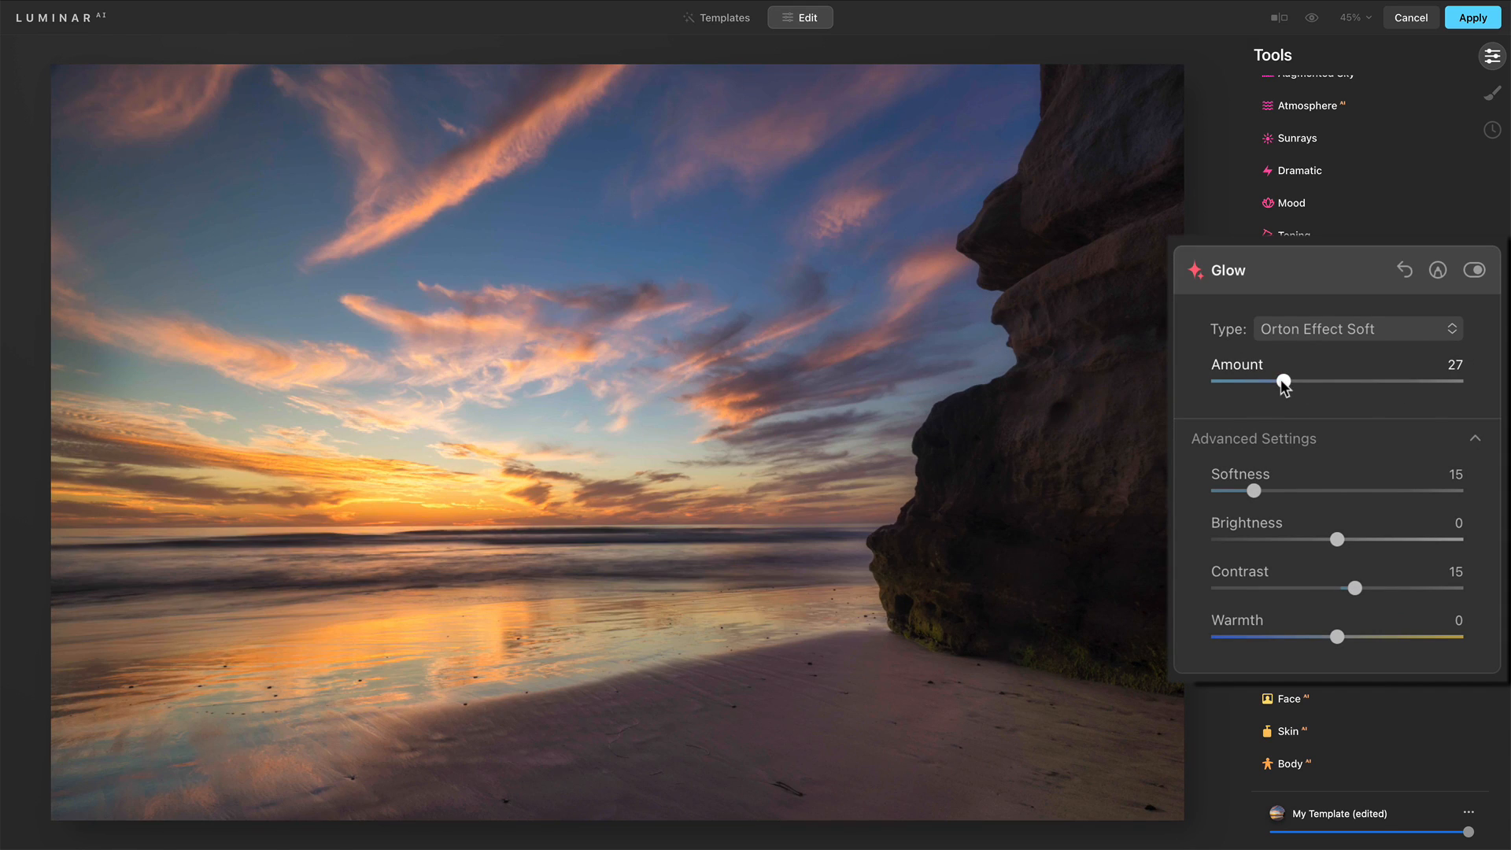
Set the glow type to Orton Effect and its amount to 49
left_click(1296, 331)
left_click(1297, 412)
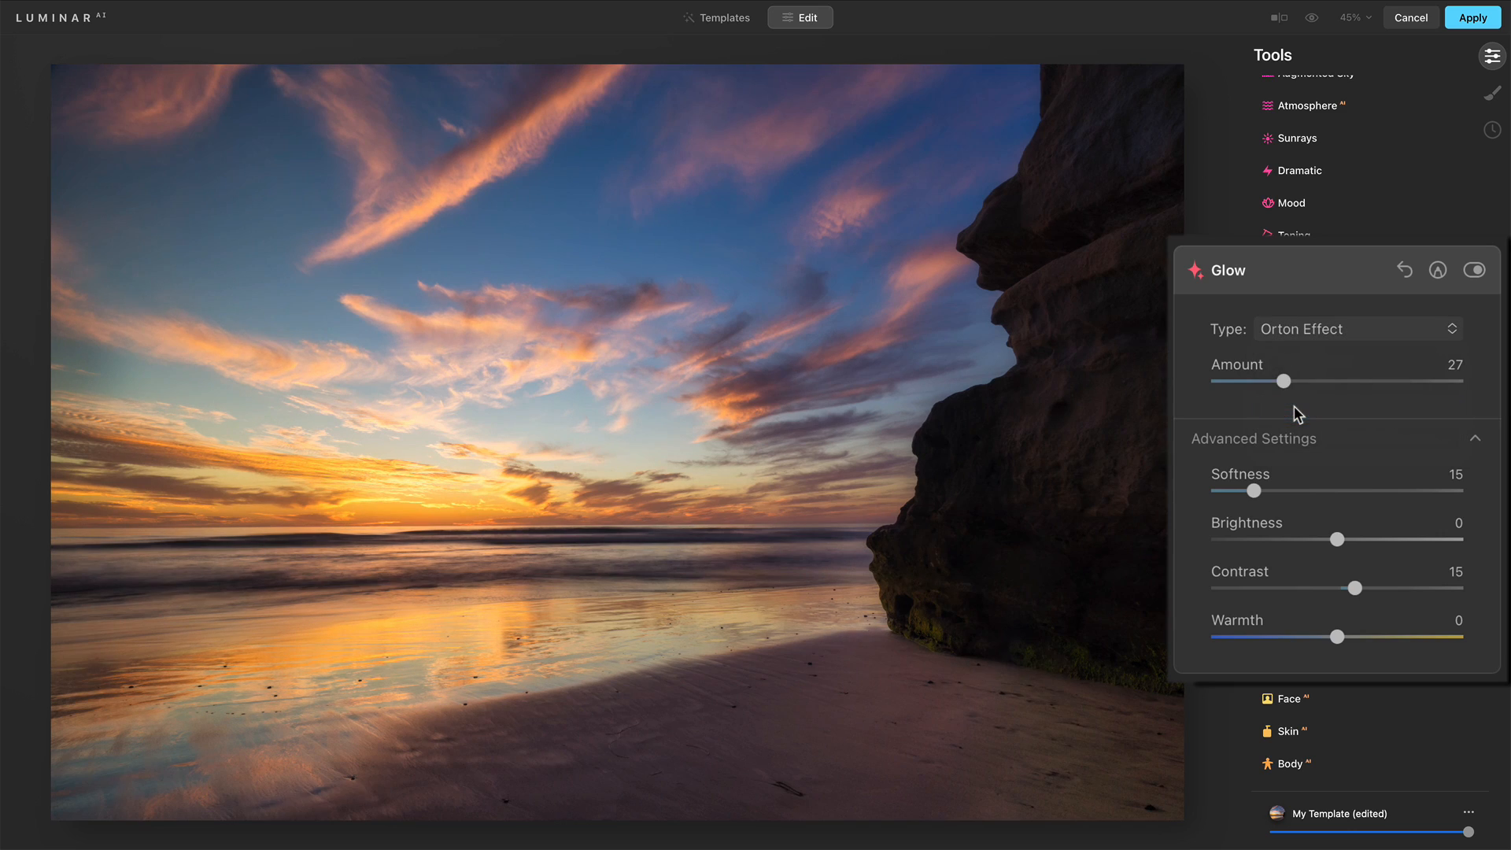
left_click_drag(1288, 386, 1342, 389)
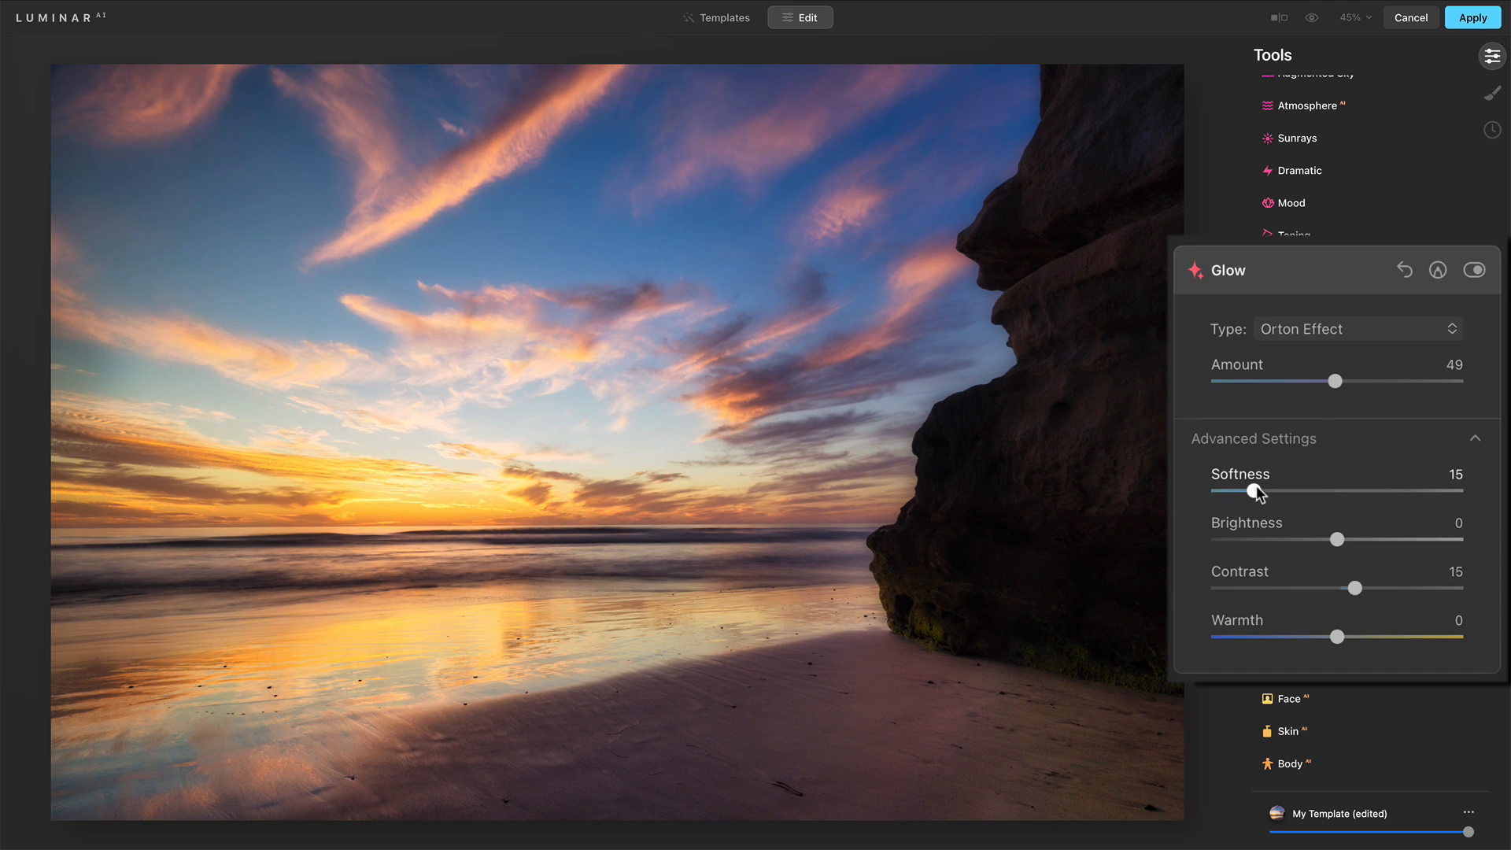
Compare glow softness values of 31, 0 and 84 on the sky close up, and set the softness to 14
left_click_drag(1257, 493, 1302, 506)
double_click(937, 413)
left_click_drag(947, 432, 1130, 409)
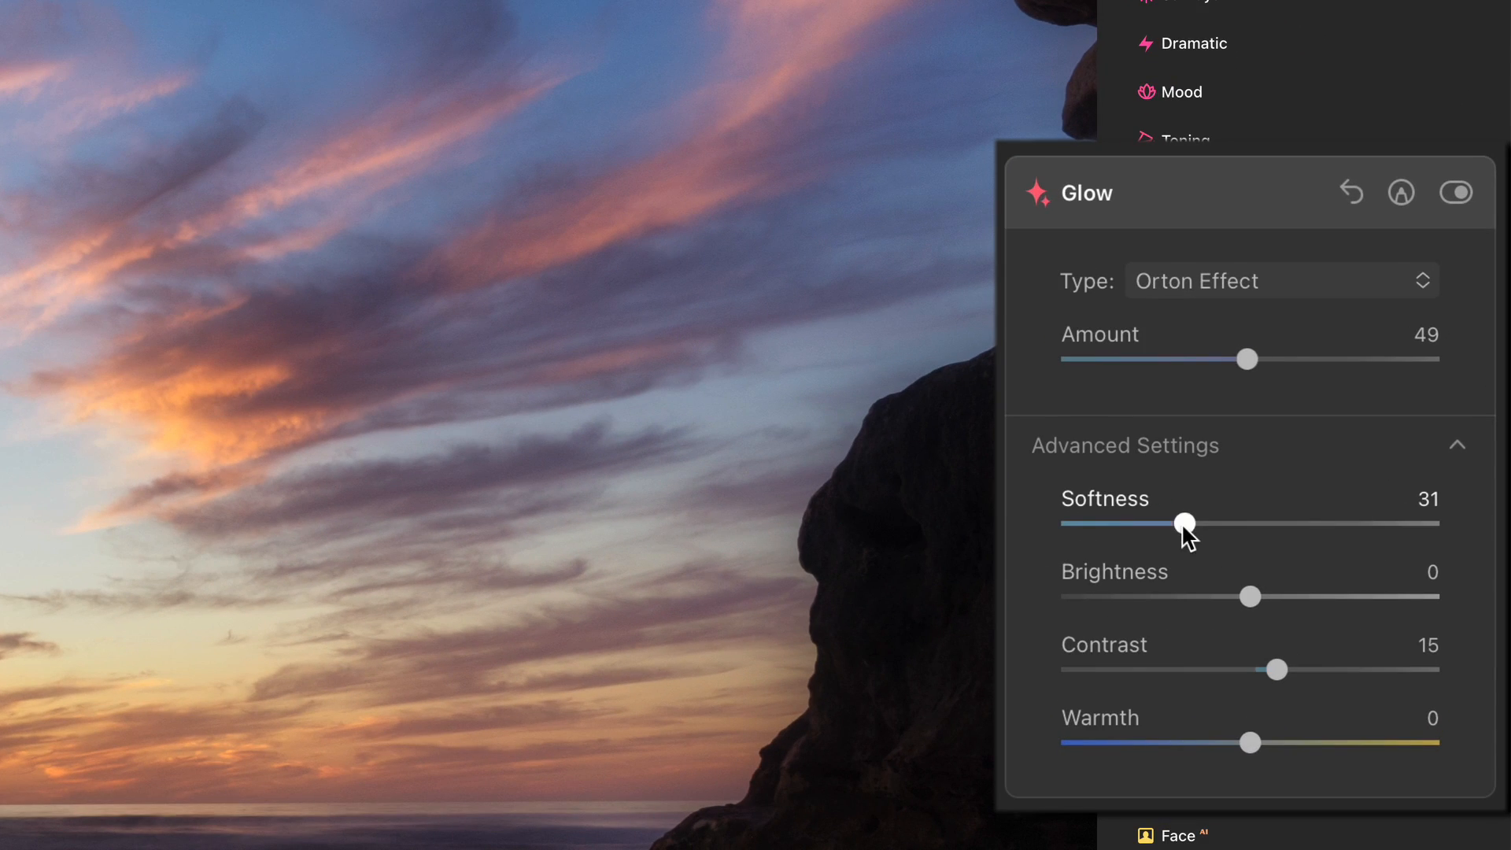
left_click_drag(1182, 522, 1035, 527)
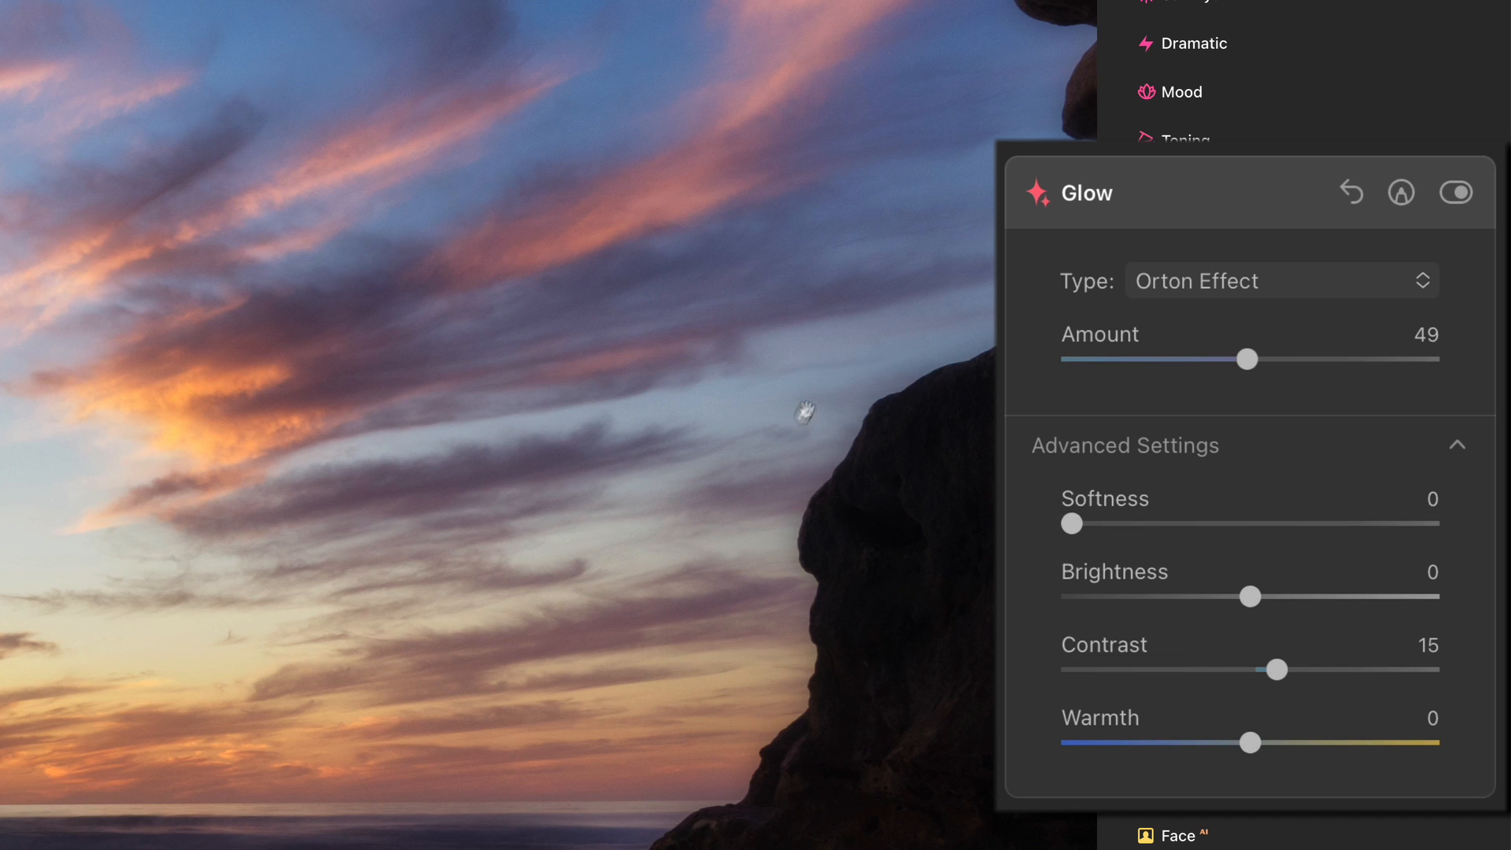
left_click(1385, 524)
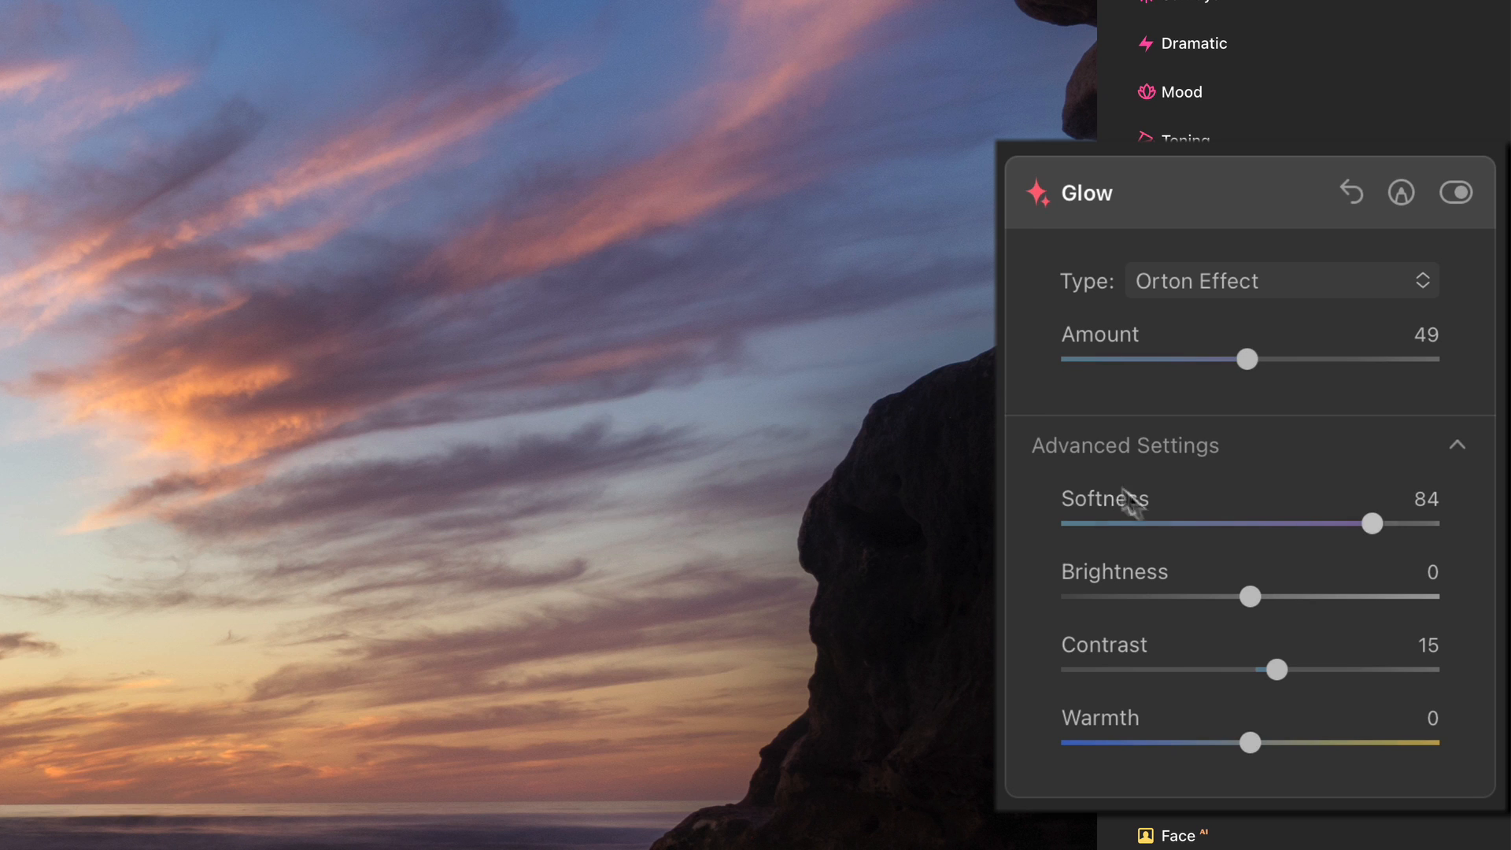
left_click_drag(1212, 524, 1121, 523)
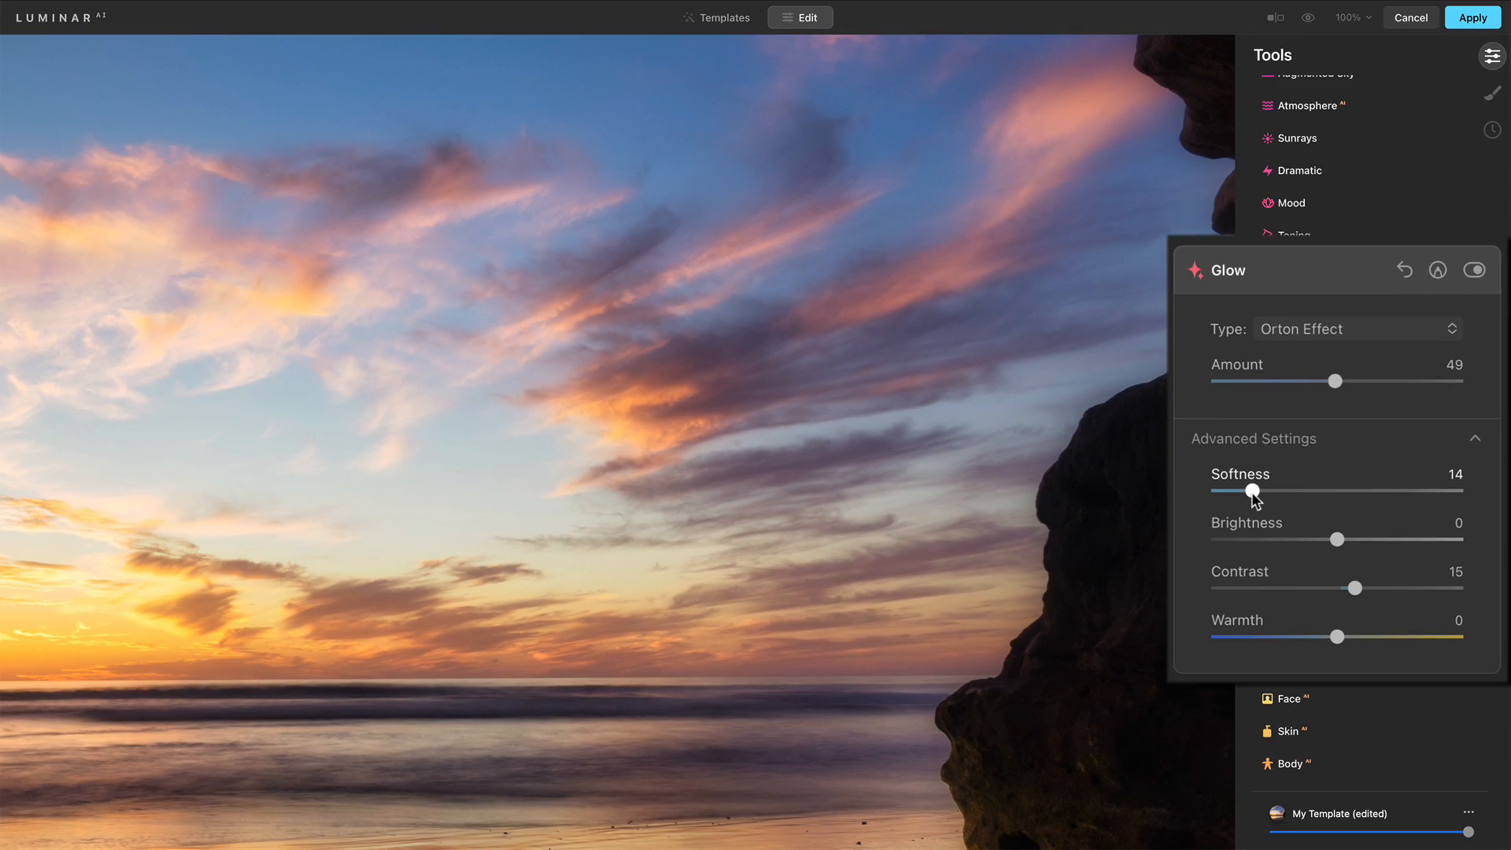
left_click(933, 416)
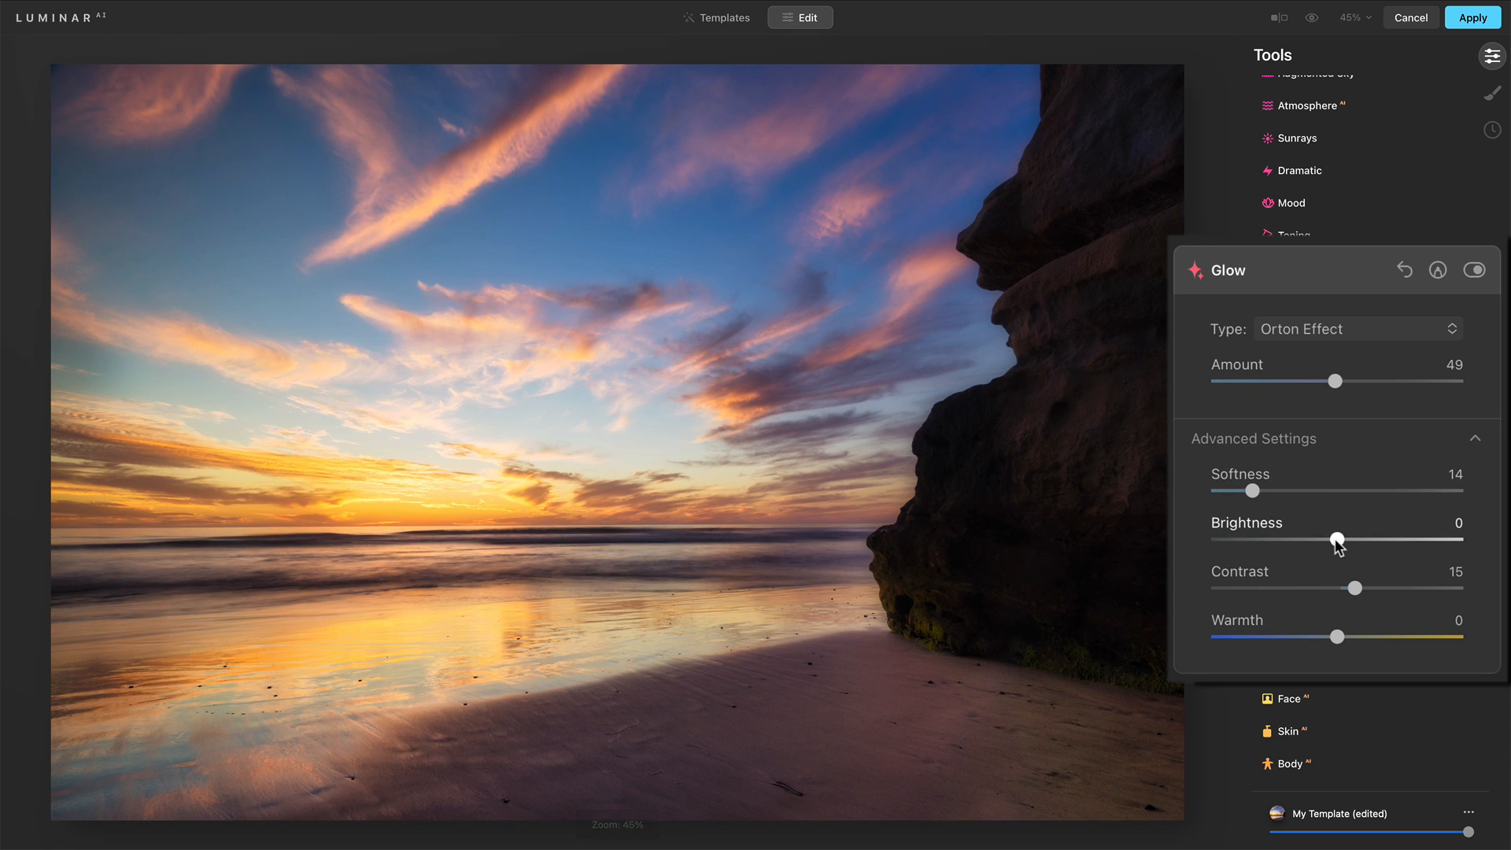
Set the glow's brightness to -29 and its amount to 54
mouse_move(1337, 541)
left_mouse_down()
mouse_move(1420, 544)
mouse_move(1272, 543)
mouse_move(1382, 557)
mouse_move(1265, 545)
mouse_move(1322, 533)
left_mouse_up()
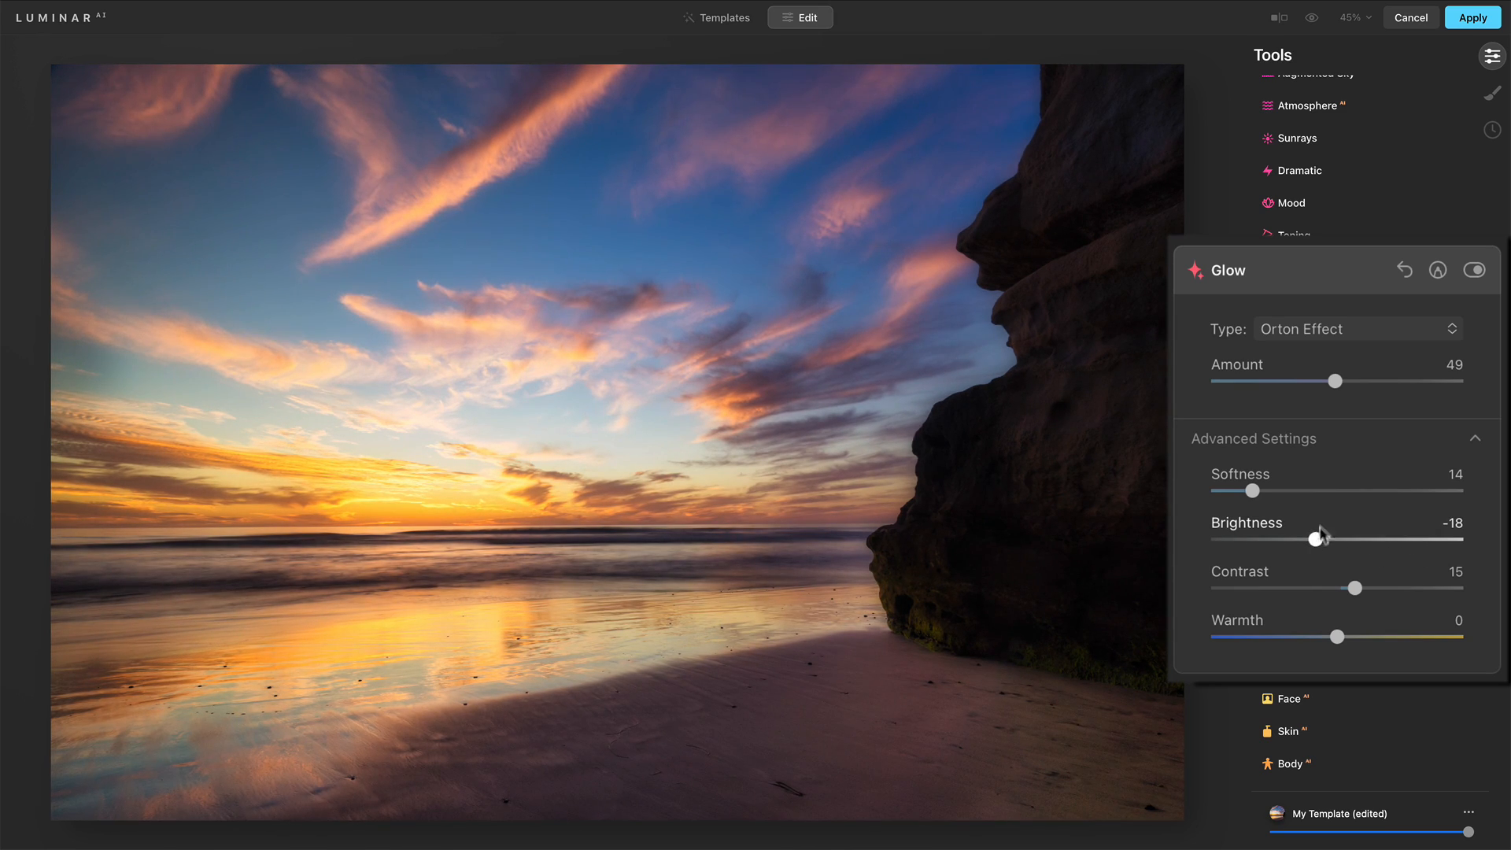
mouse_move(1335, 383)
left_mouse_down()
mouse_move(1366, 383)
mouse_move(1327, 384)
mouse_move(1348, 384)
left_mouse_up()
left_click_drag(1316, 539, 1298, 541)
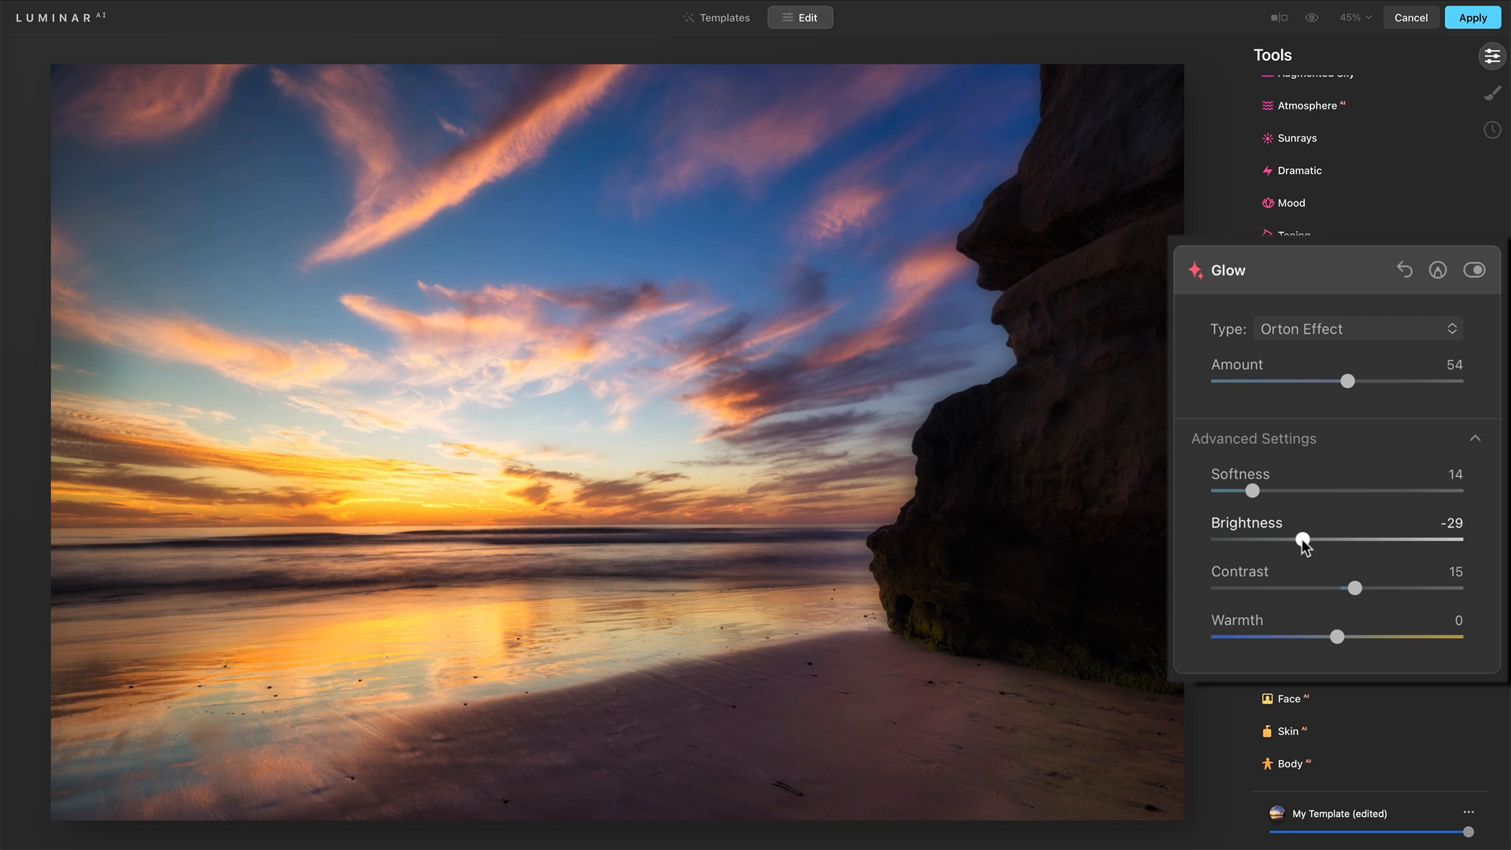
Reset the Glow tool, choose the Orton Effect type and set its amount to 50
left_click(1405, 271)
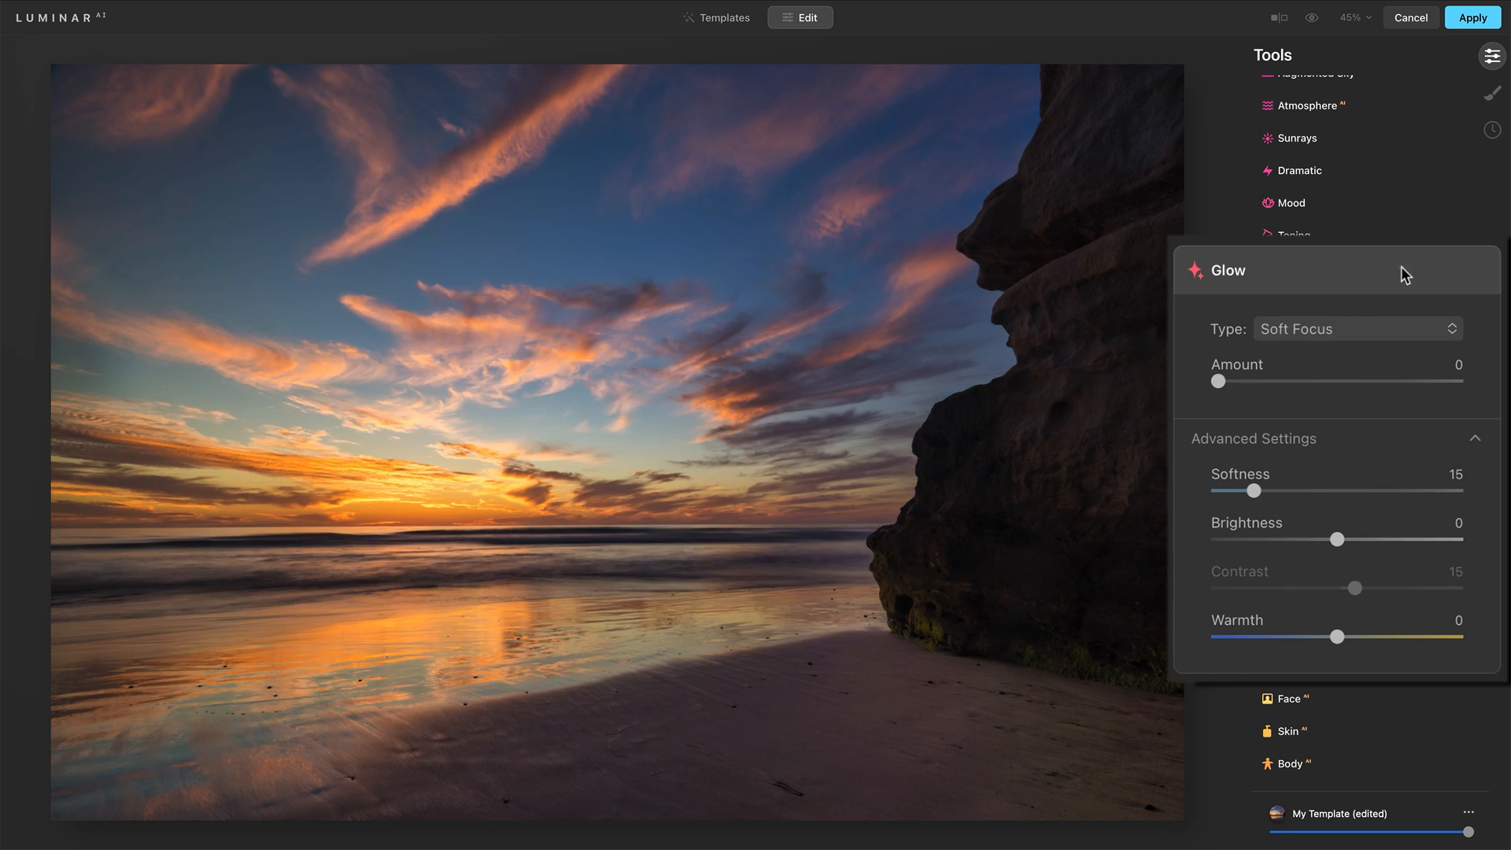
left_click(1330, 337)
left_click(1338, 408)
left_click(1338, 381)
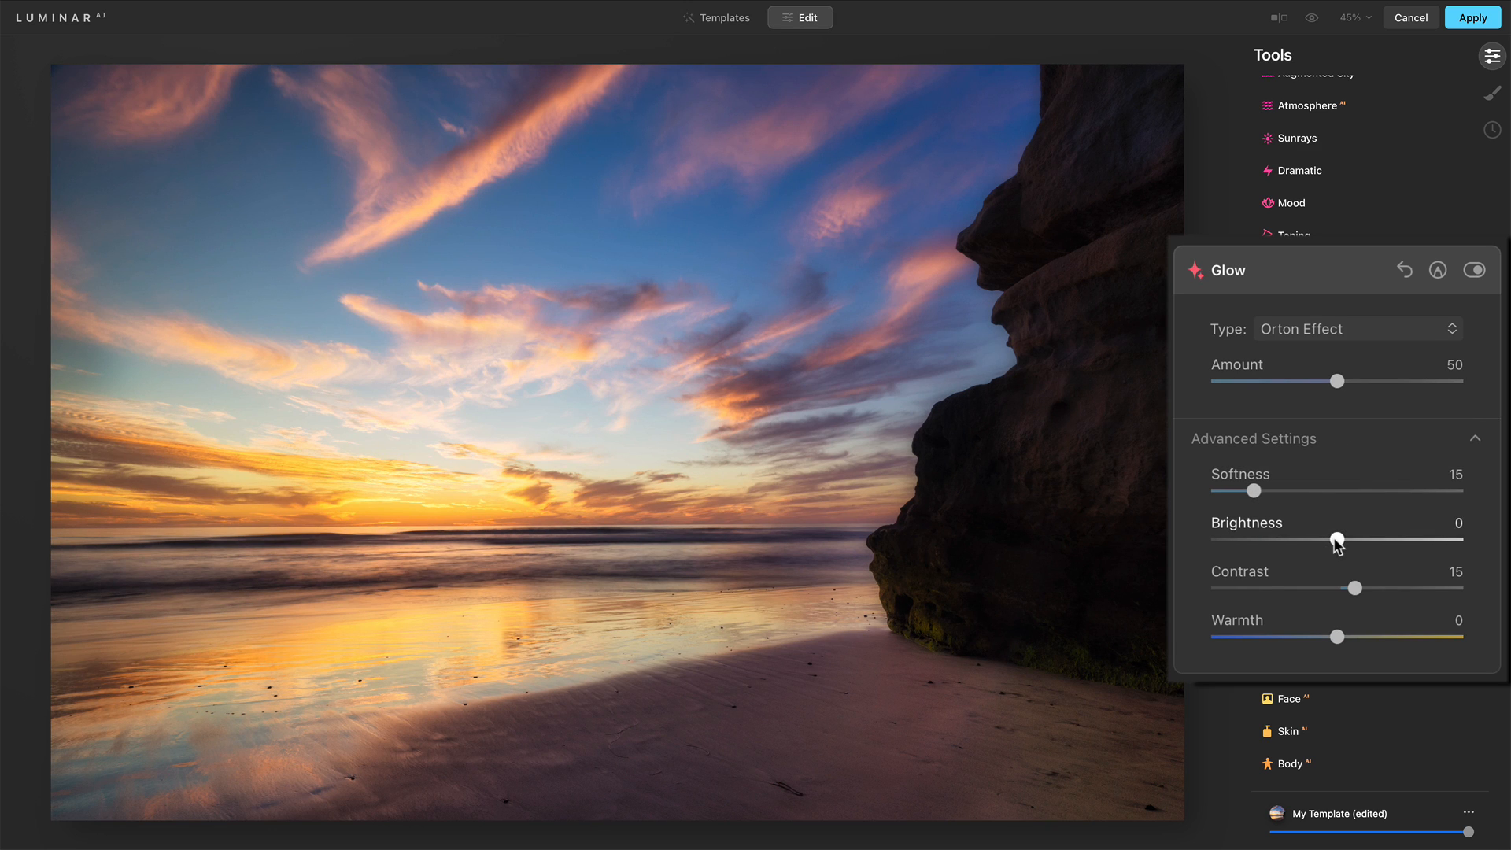
Lower the glow's brightness to -42 and set its contrast to 14
left_click_drag(1334, 540, 1287, 546)
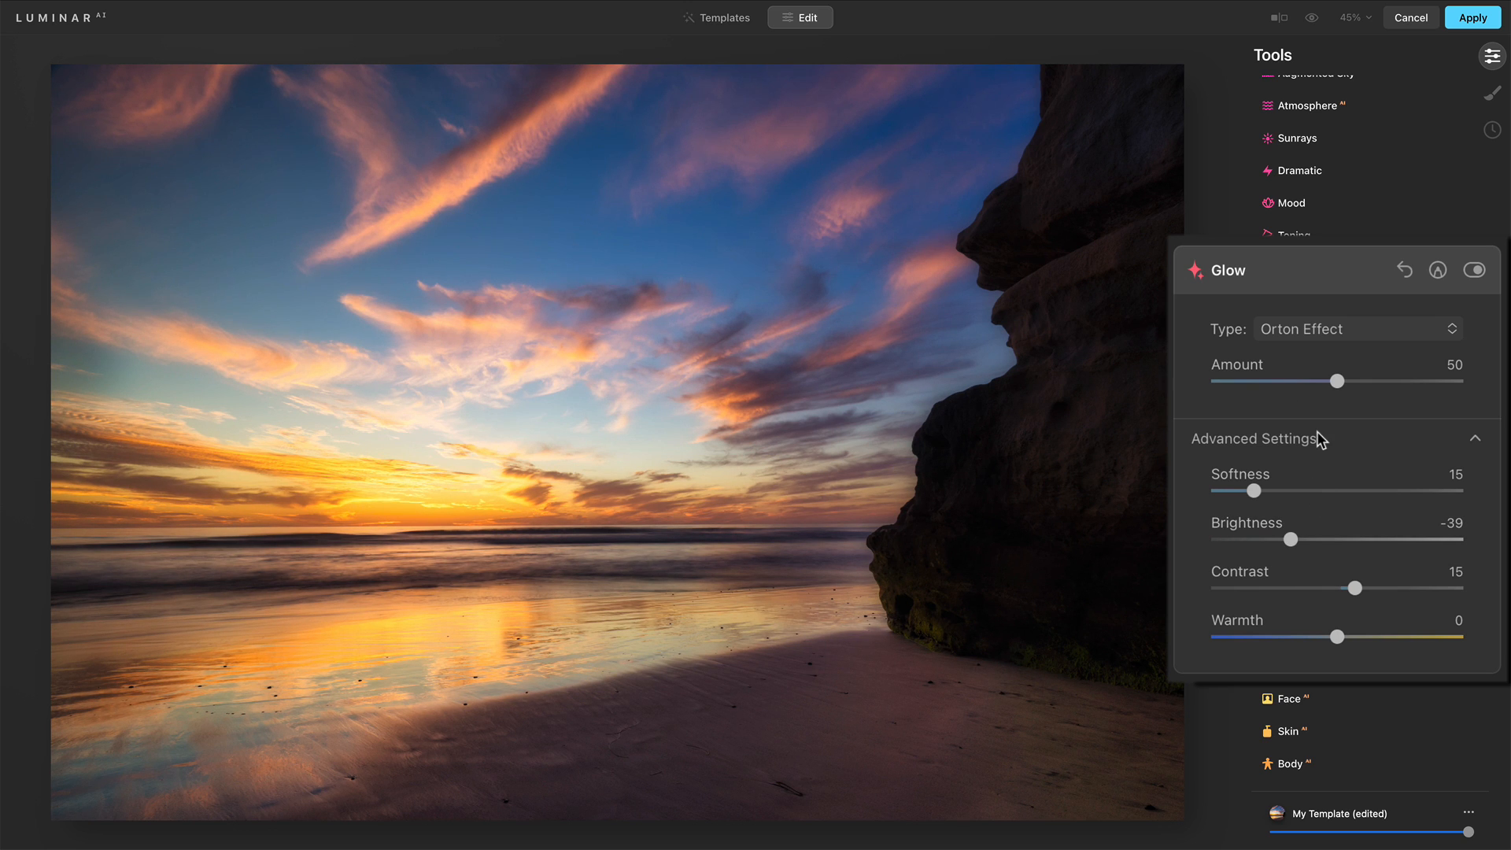
left_click_drag(1292, 546, 1290, 546)
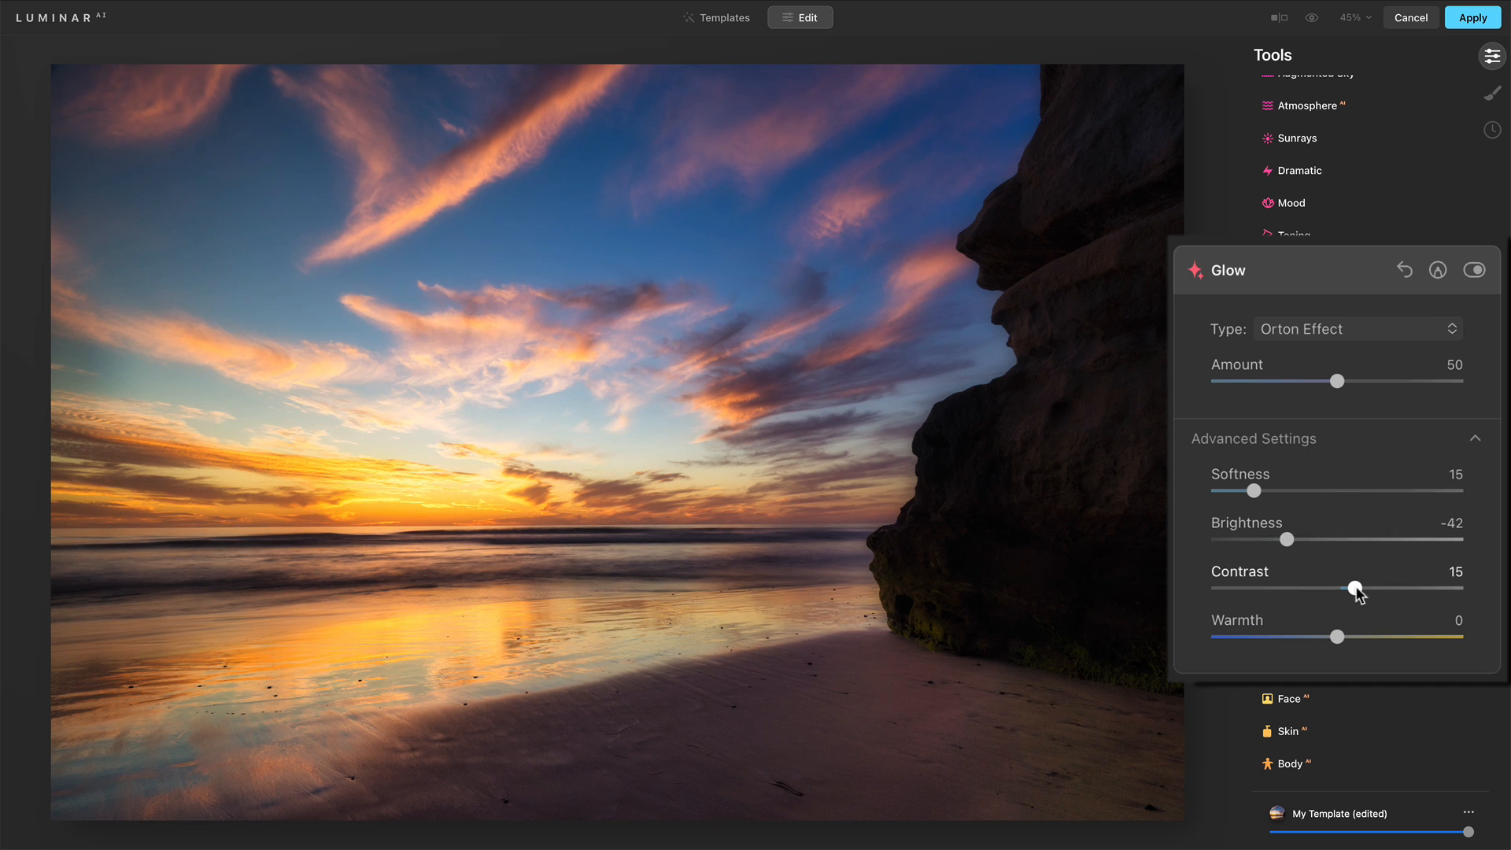
left_click_drag(1385, 596, 1352, 591)
left_click_drag(1351, 588, 1354, 588)
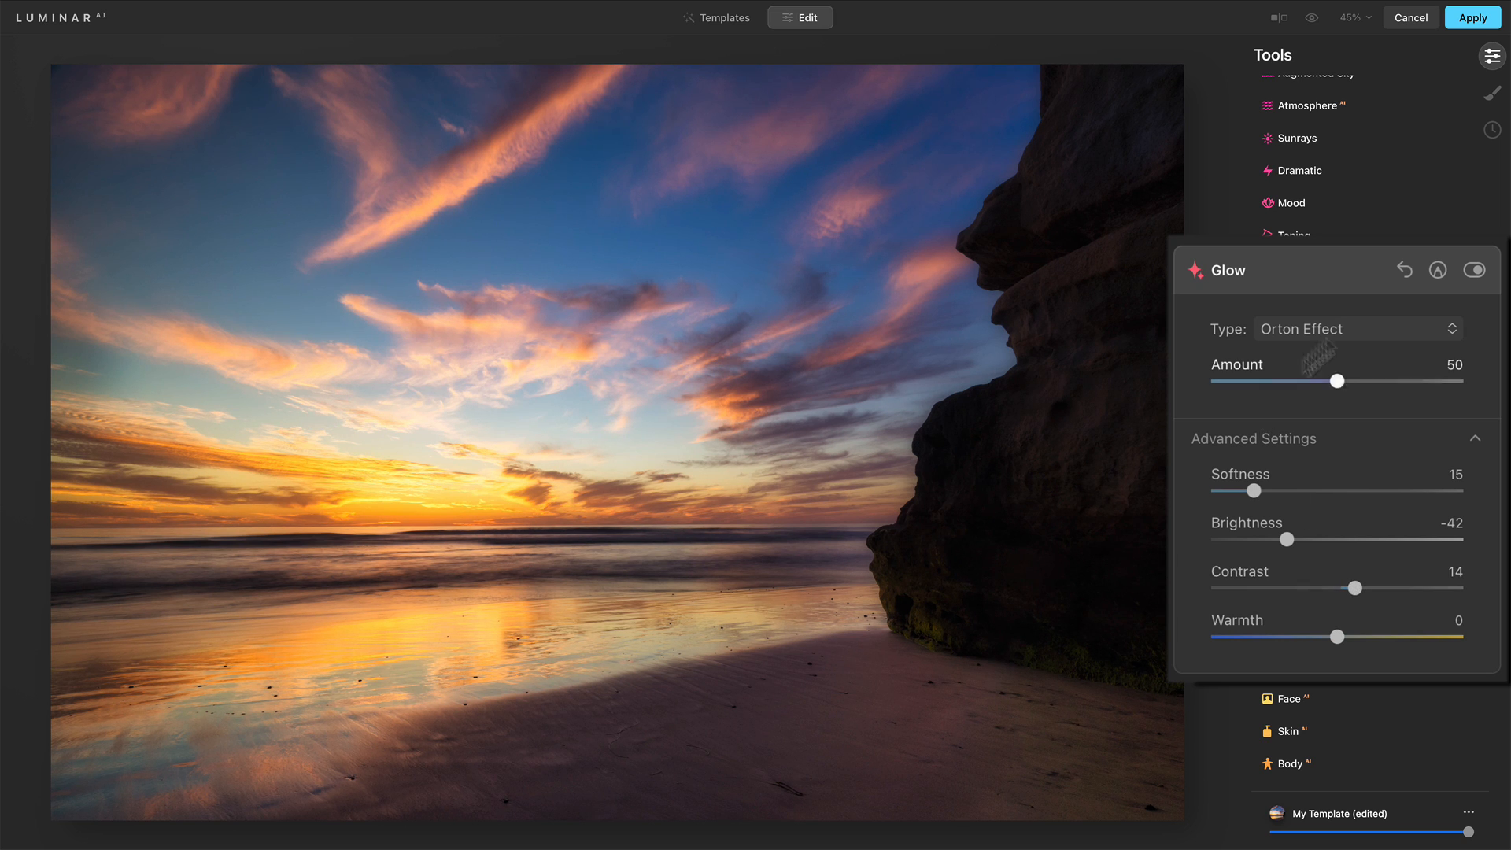
Compare the photo with the glow off and on, set its brightness to -40 and keep warmth at 0
left_click(1474, 270)
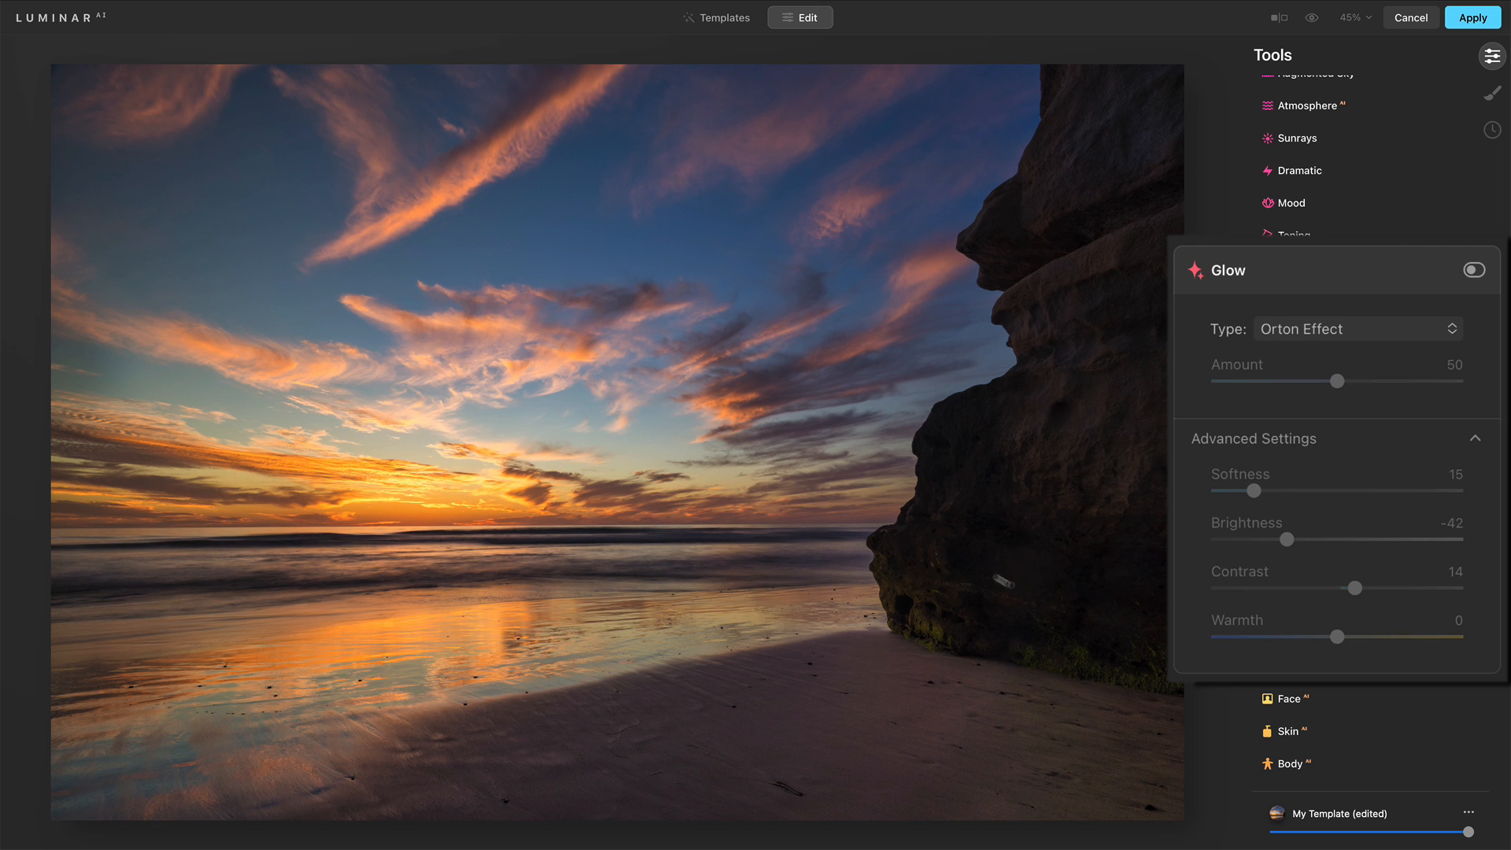
left_click(1476, 271)
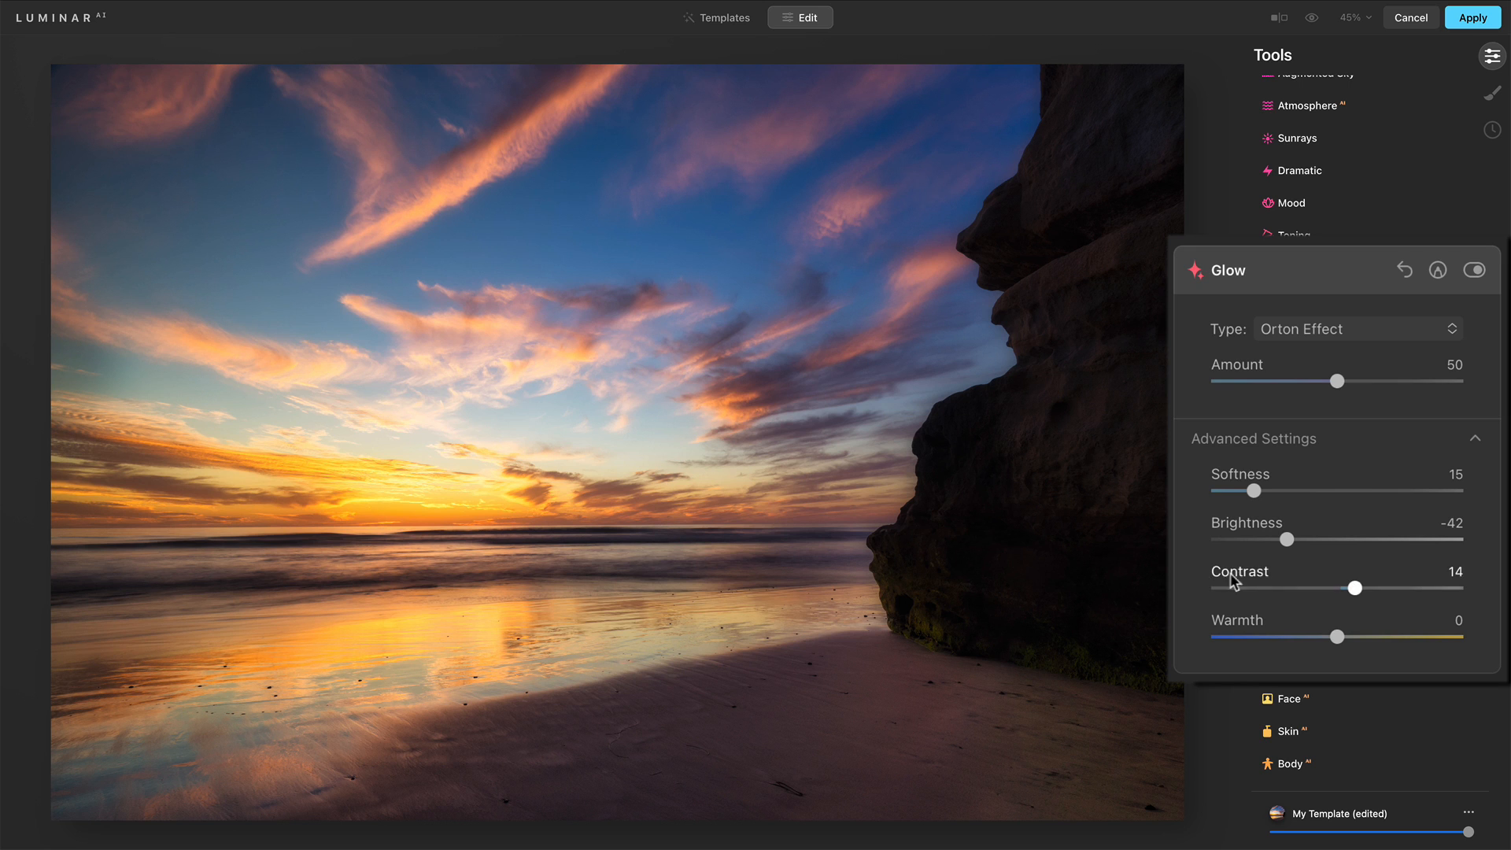
left_click(1291, 540)
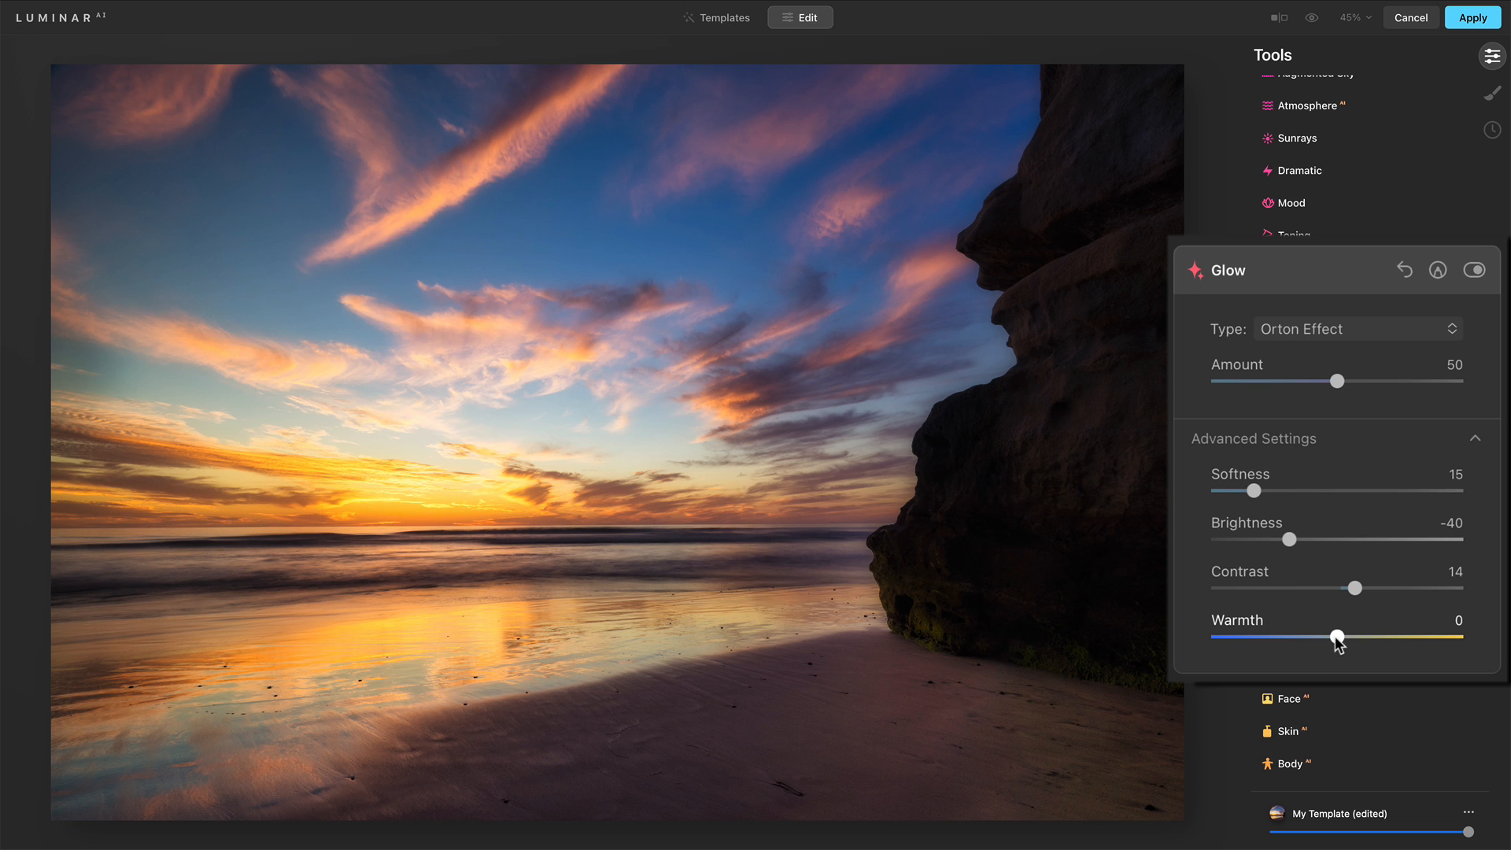
mouse_move(1338, 642)
left_mouse_down()
mouse_move(1304, 642)
mouse_move(1379, 650)
mouse_move(1330, 646)
mouse_move(1375, 650)
mouse_move(1341, 639)
left_mouse_up()
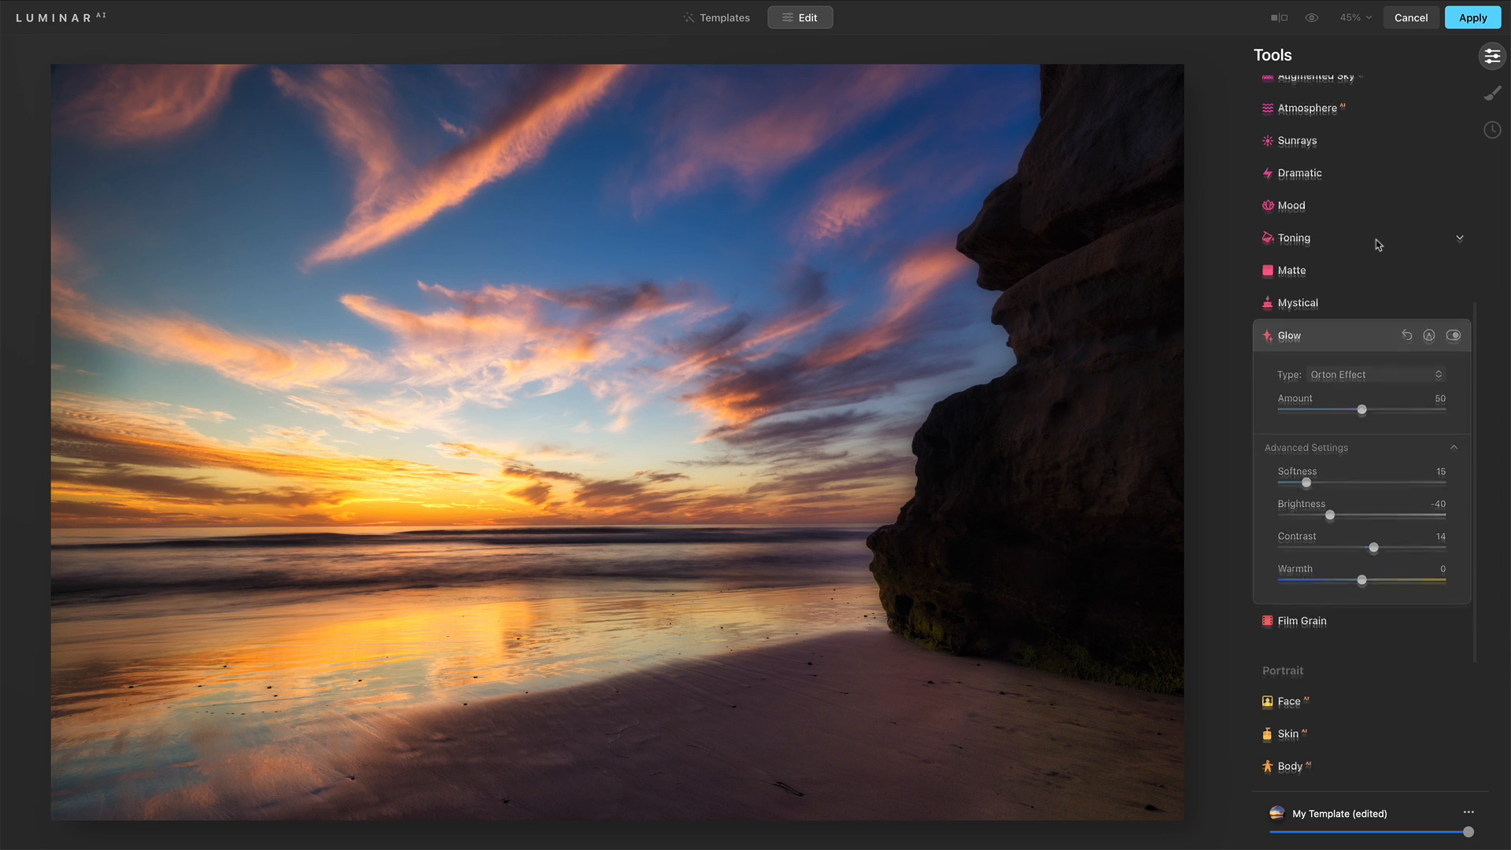
Raise the photo's shadows to 20 in the Light tool
scroll(1375, 239, "up", 10)
left_click(1328, 185)
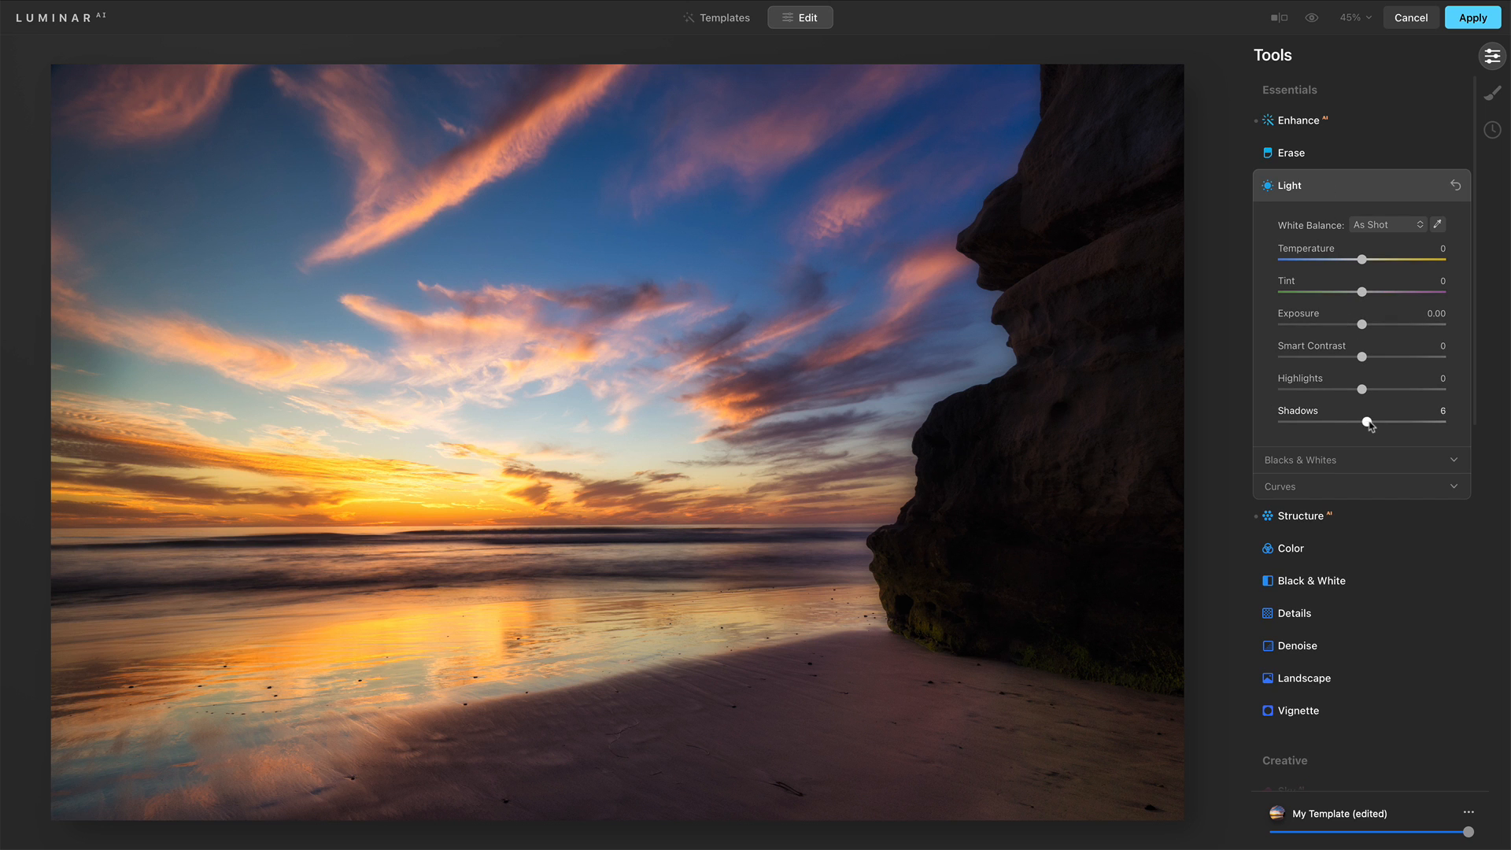
left_click_drag(1369, 426, 1376, 426)
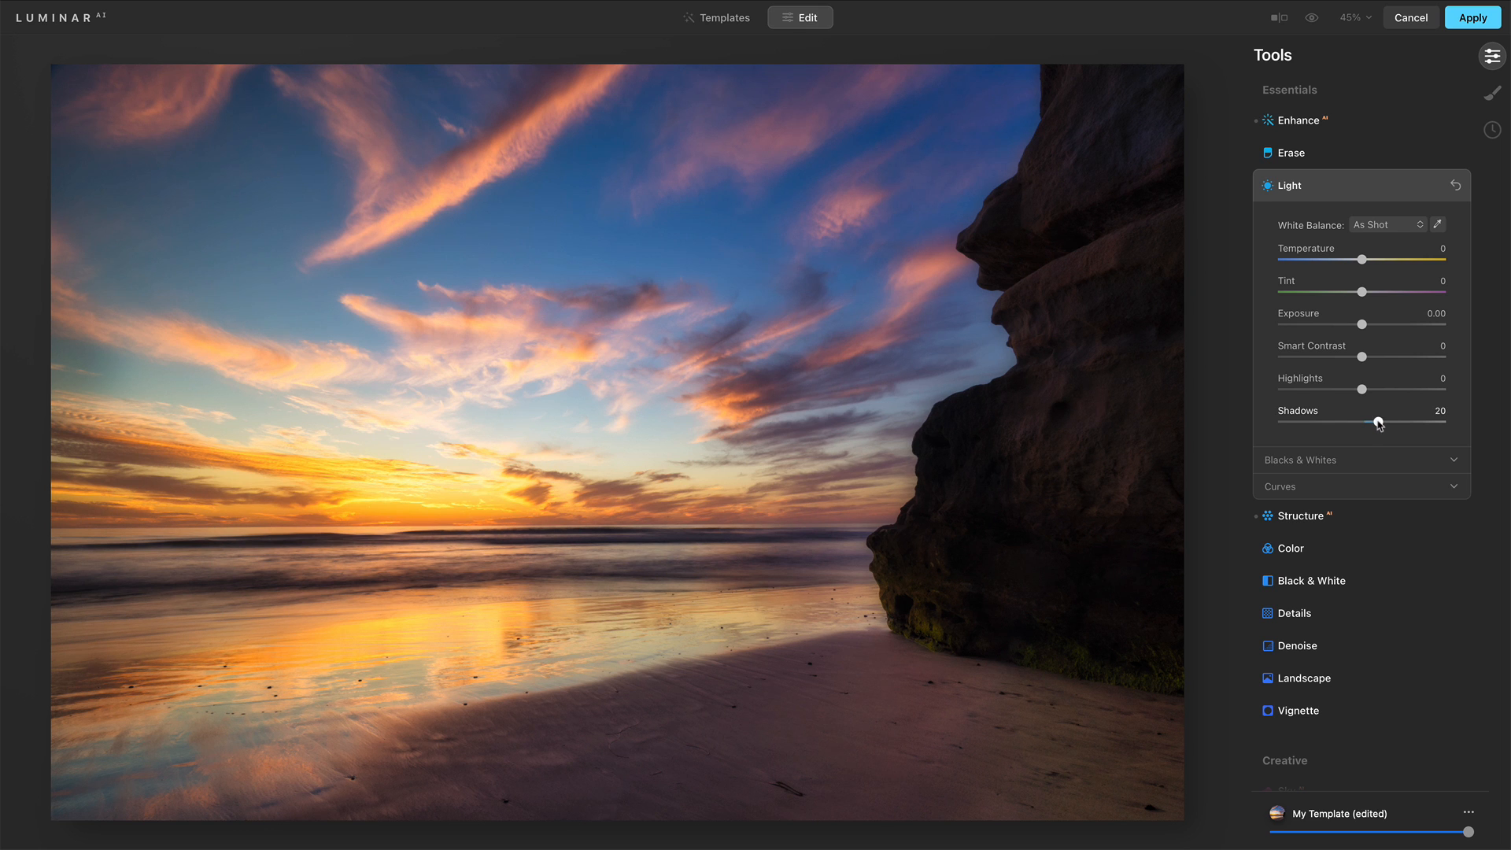
Return to the Glow tool, lower its amount to 32 and compare the photo with the glow off and on
scroll(1377, 423, "down", 10)
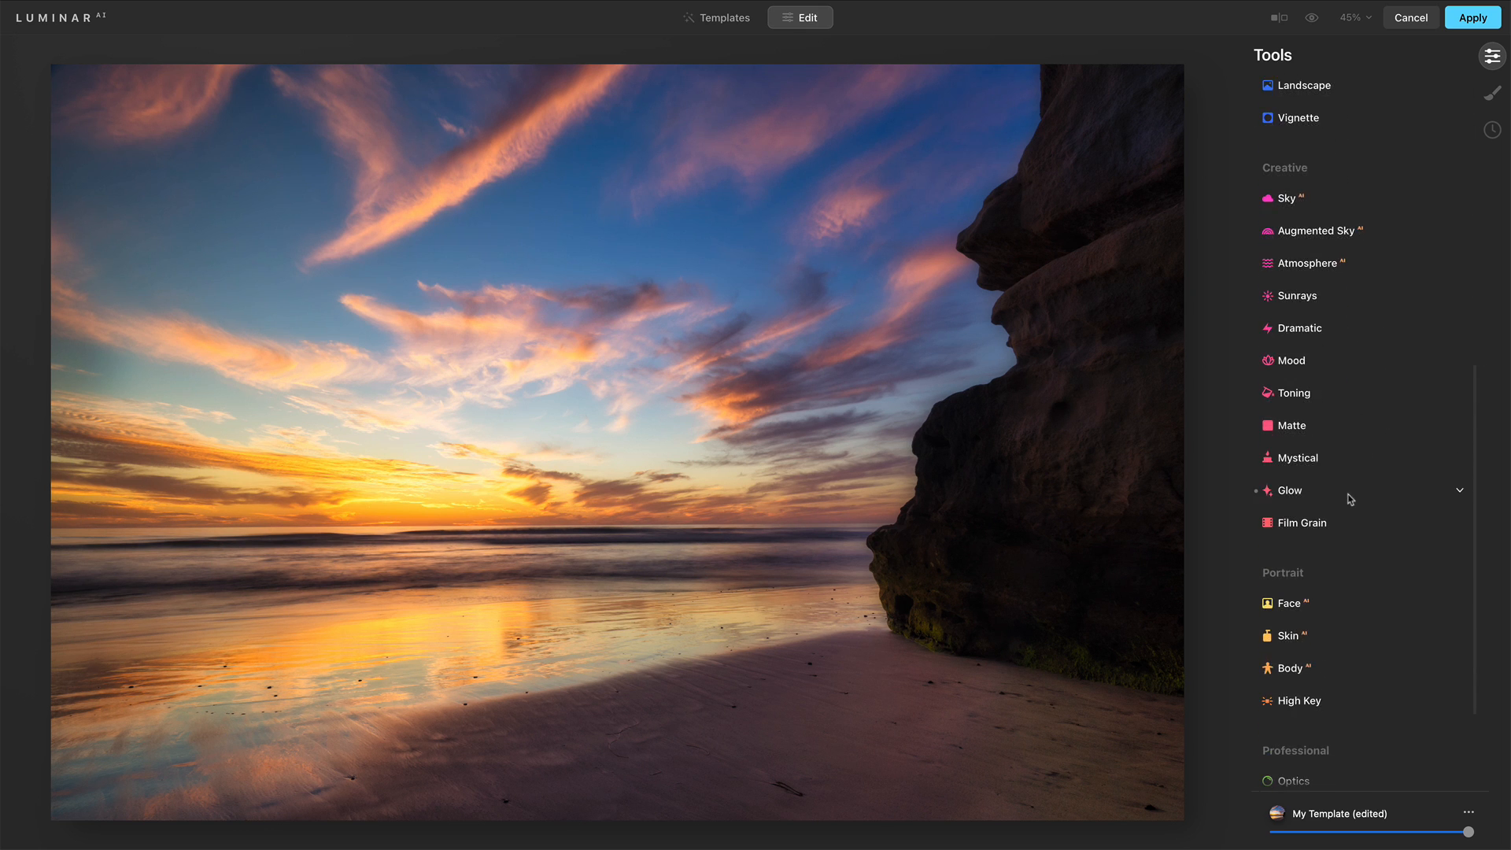
left_click(1350, 499)
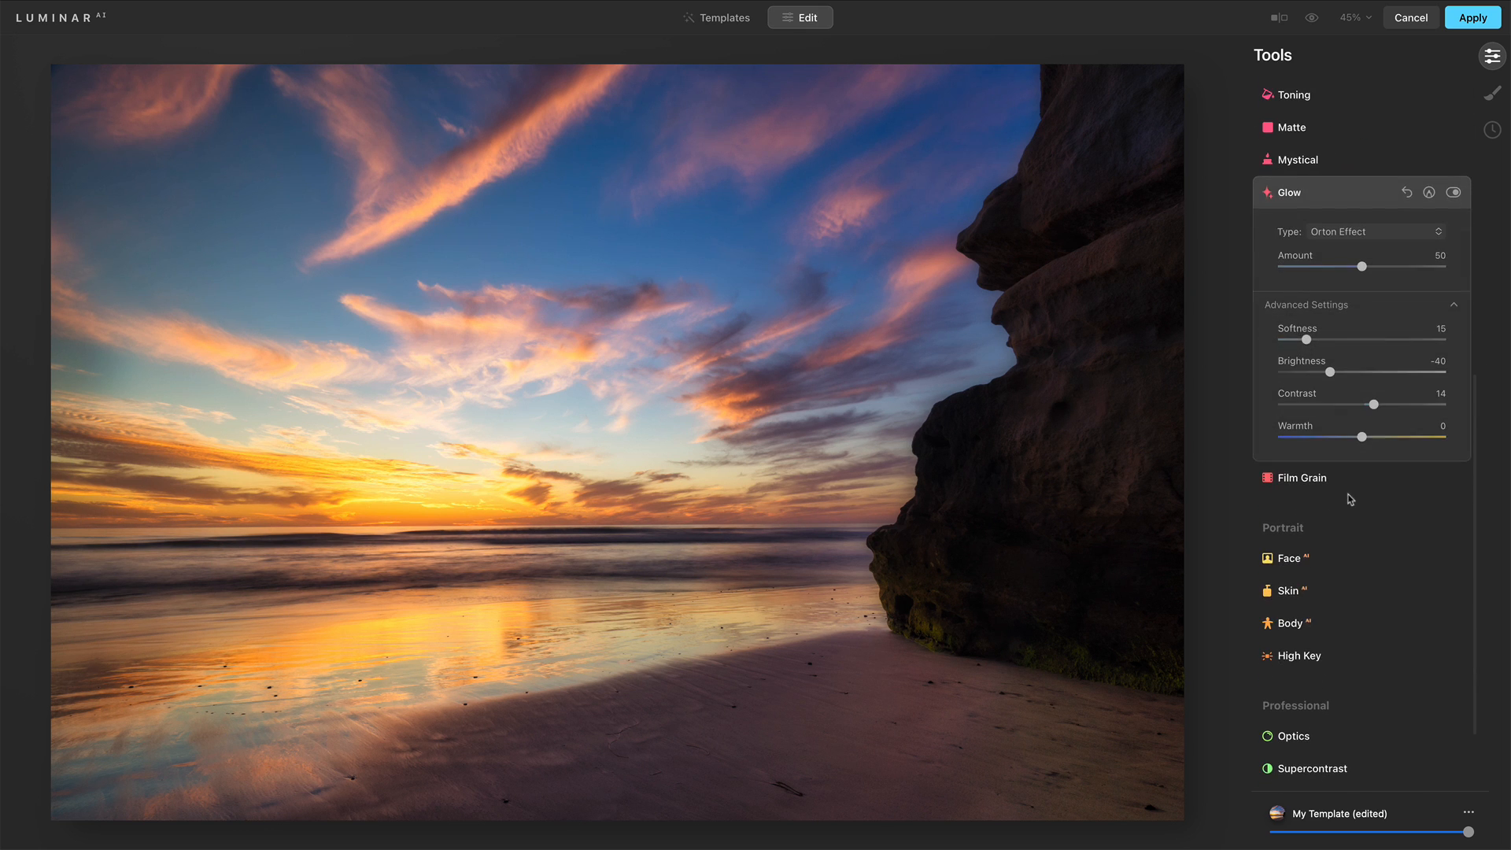
left_click(1452, 193)
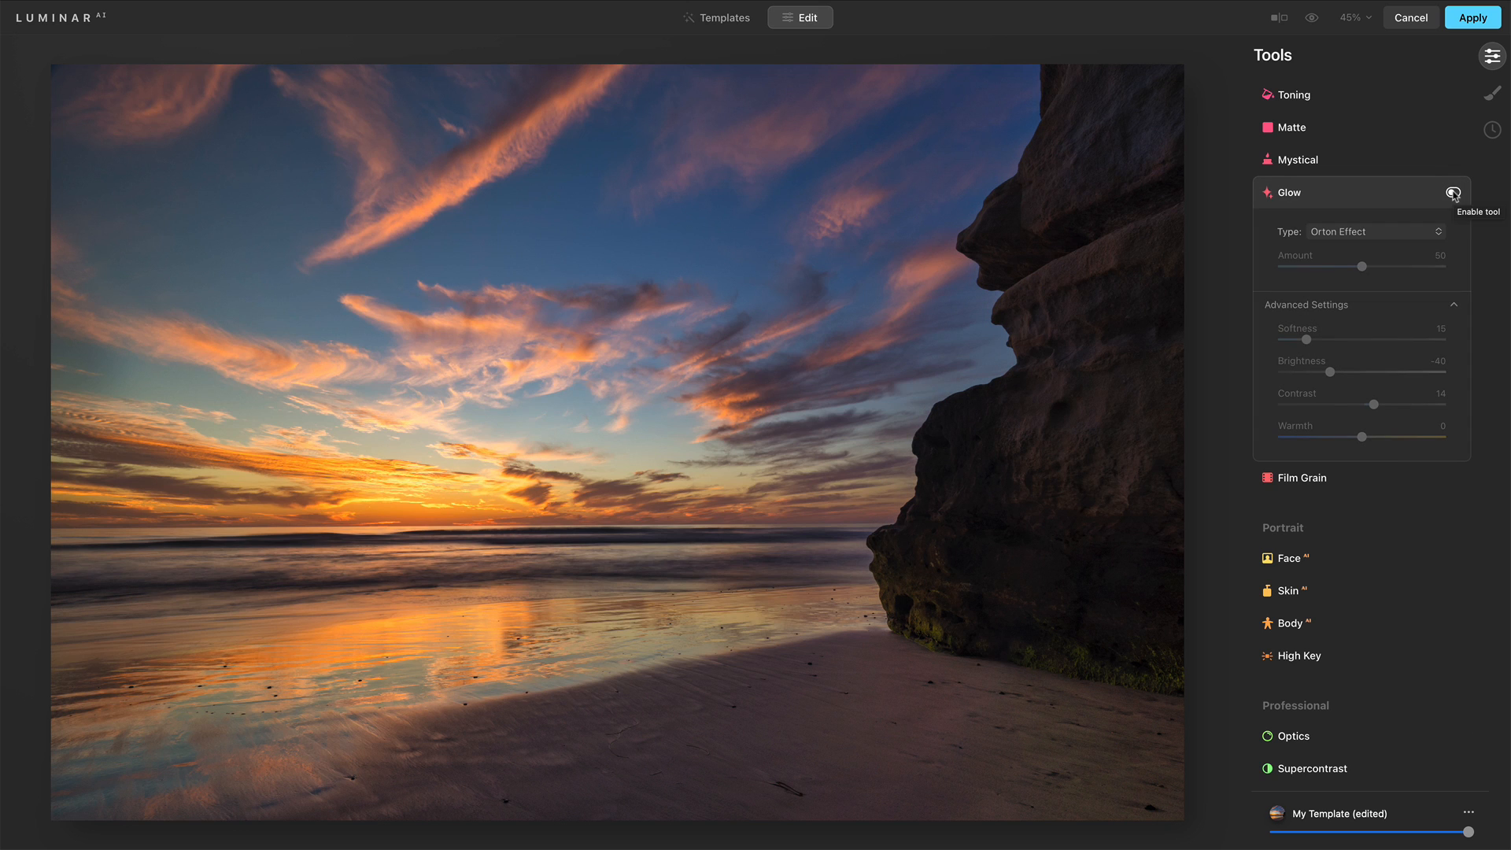
left_click(1453, 194)
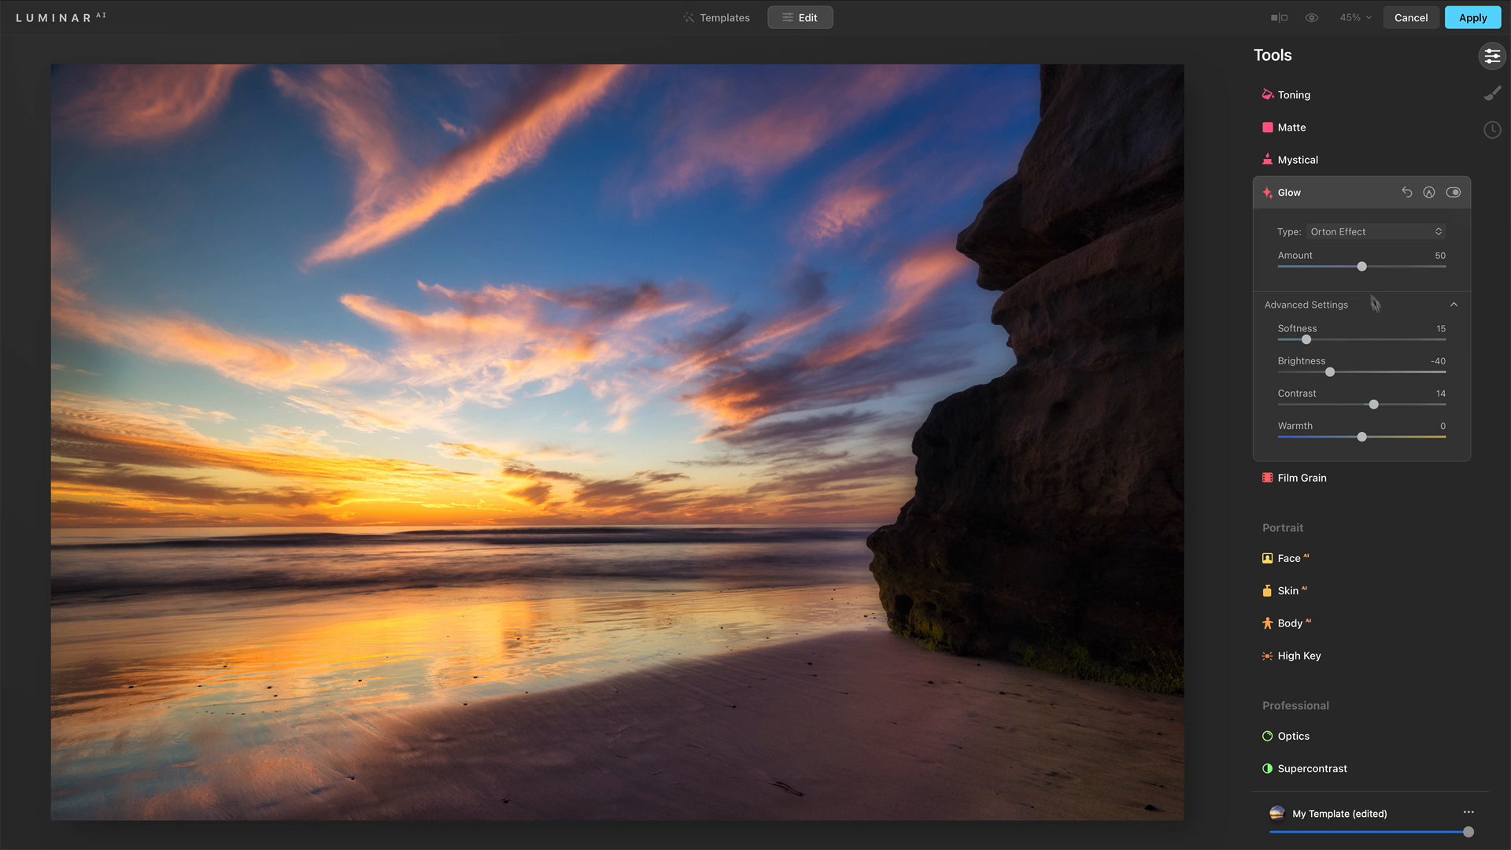
left_click(1362, 269)
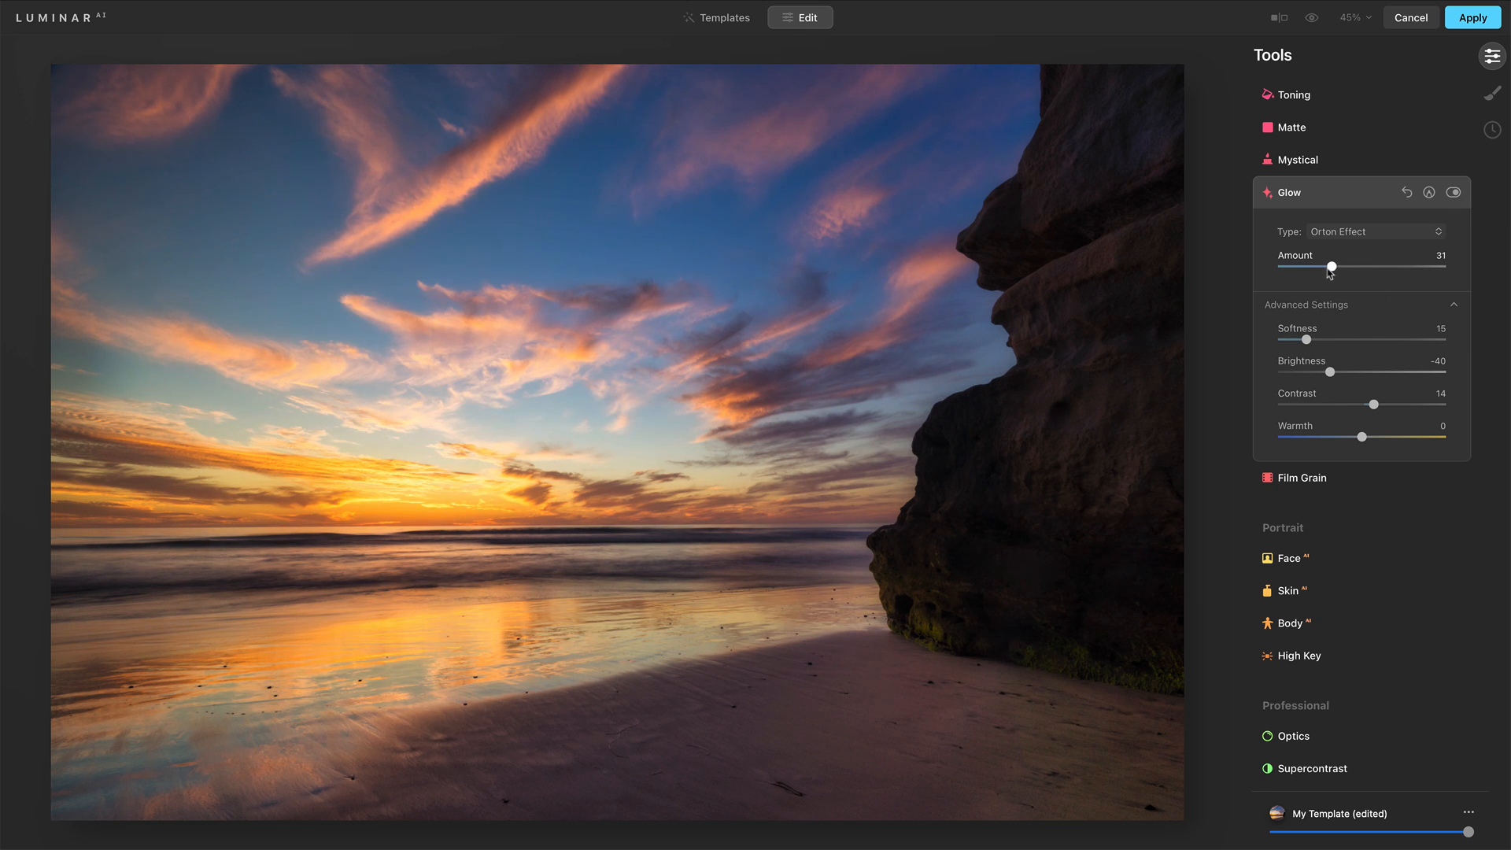
left_click(1452, 194)
left_click(1452, 194)
Partly erase the glow from the rock cliff with a paint mask at 49 opacity, and compare the photo with the glow off and on
left_click(1429, 193)
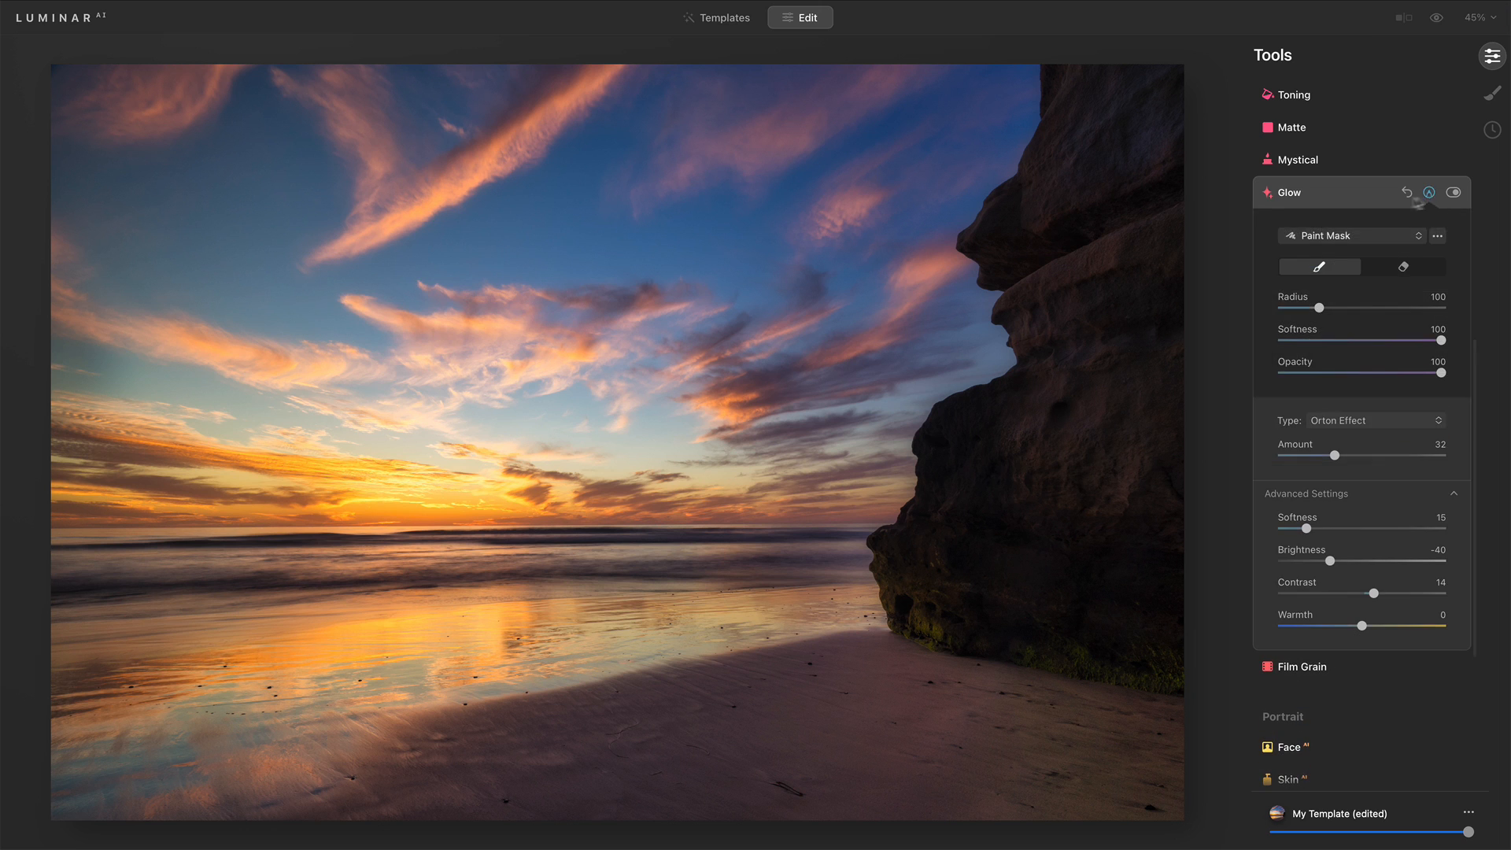
left_click(1392, 258)
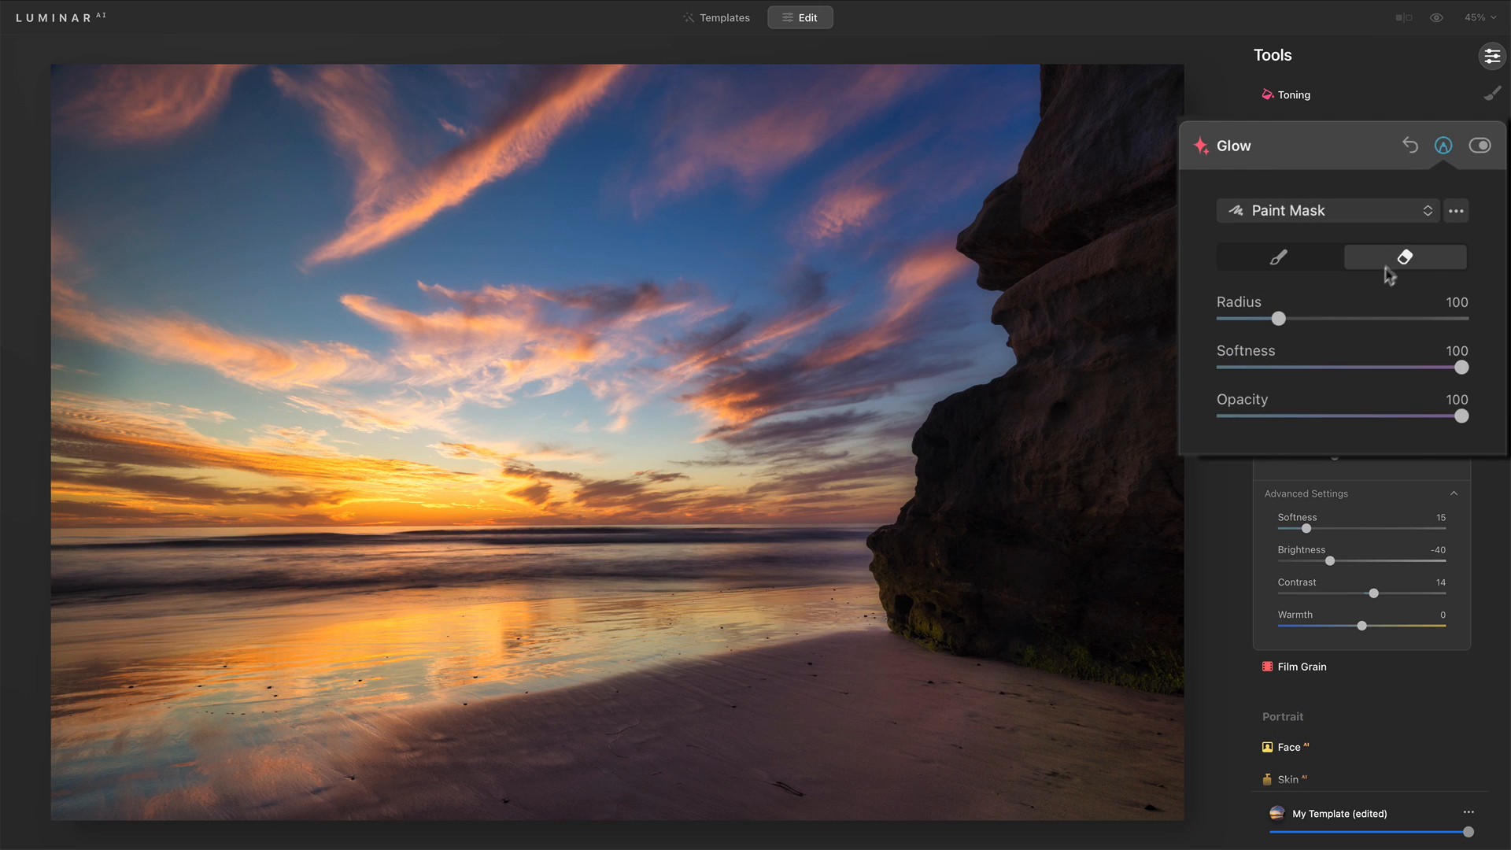
left_click(1340, 416)
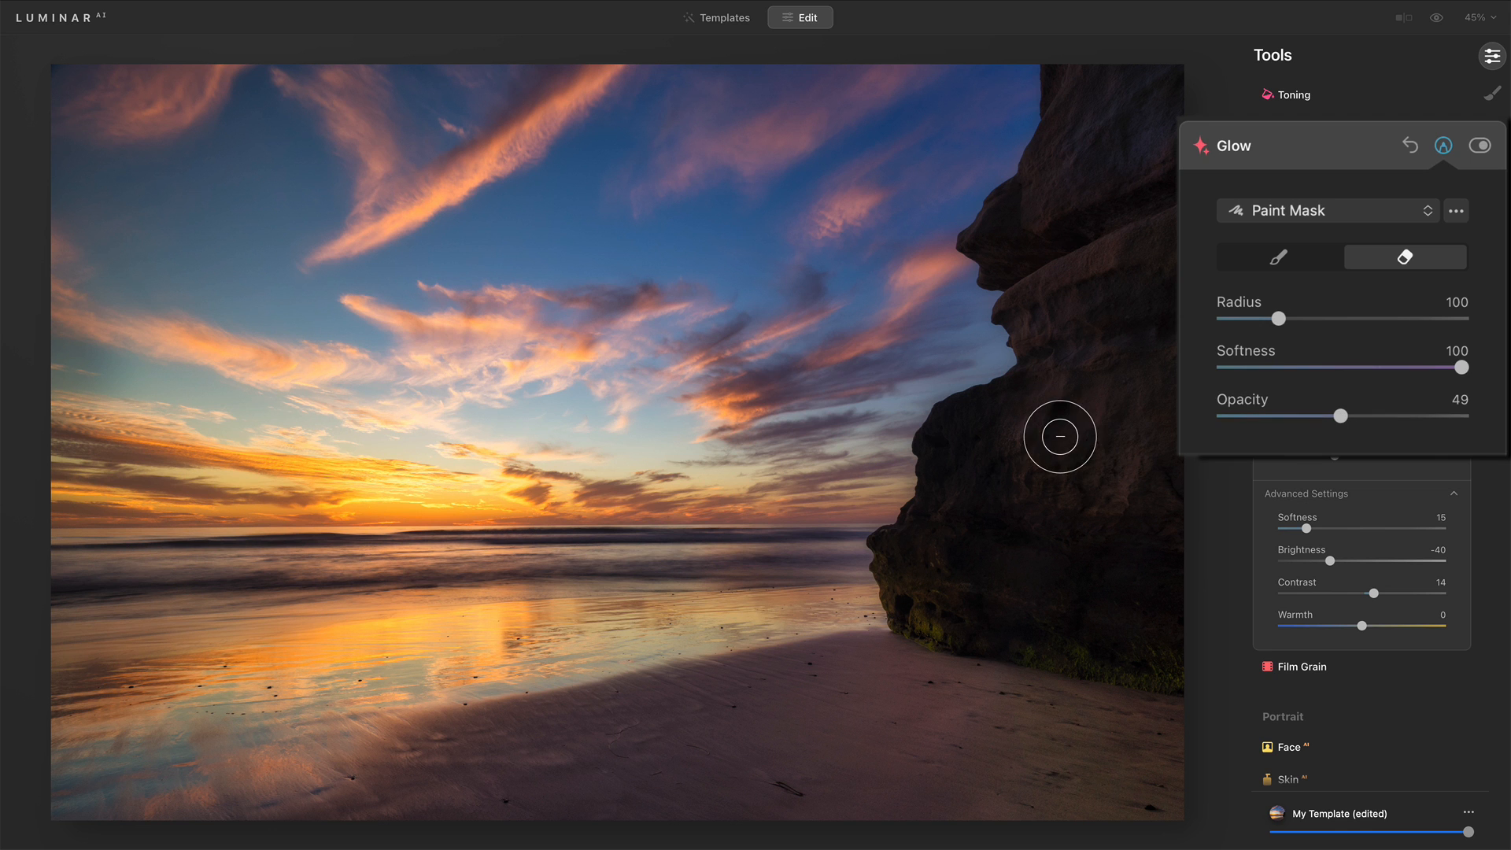
mouse_move(1101, 90)
left_mouse_down()
mouse_move(1051, 200)
mouse_move(1122, 107)
mouse_move(1111, 175)
mouse_move(1155, 139)
mouse_move(1141, 186)
mouse_move(1059, 233)
mouse_move(1015, 232)
mouse_move(1128, 125)
mouse_move(1152, 260)
mouse_move(1093, 316)
mouse_move(1046, 300)
mouse_move(1056, 380)
mouse_move(1018, 434)
mouse_move(968, 438)
mouse_move(949, 509)
mouse_move(969, 512)
mouse_move(921, 575)
mouse_move(981, 612)
mouse_move(1173, 644)
mouse_move(1039, 565)
mouse_move(1039, 481)
mouse_move(1003, 539)
mouse_move(1122, 577)
mouse_move(1194, 543)
mouse_move(1184, 507)
mouse_move(1100, 522)
mouse_move(1138, 484)
mouse_move(1154, 420)
mouse_move(1135, 379)
mouse_move(1170, 466)
mouse_move(1140, 399)
mouse_move(1103, 377)
mouse_move(1070, 447)
mouse_move(1024, 446)
mouse_move(996, 425)
mouse_move(956, 446)
mouse_move(908, 580)
mouse_move(977, 618)
mouse_move(1184, 652)
mouse_move(1153, 500)
mouse_move(1159, 285)
mouse_move(1127, 321)
mouse_move(1107, 287)
mouse_move(1034, 265)
mouse_move(1011, 238)
mouse_move(1053, 195)
mouse_move(1089, 119)
mouse_move(1079, 71)
mouse_move(1166, 147)
left_mouse_up()
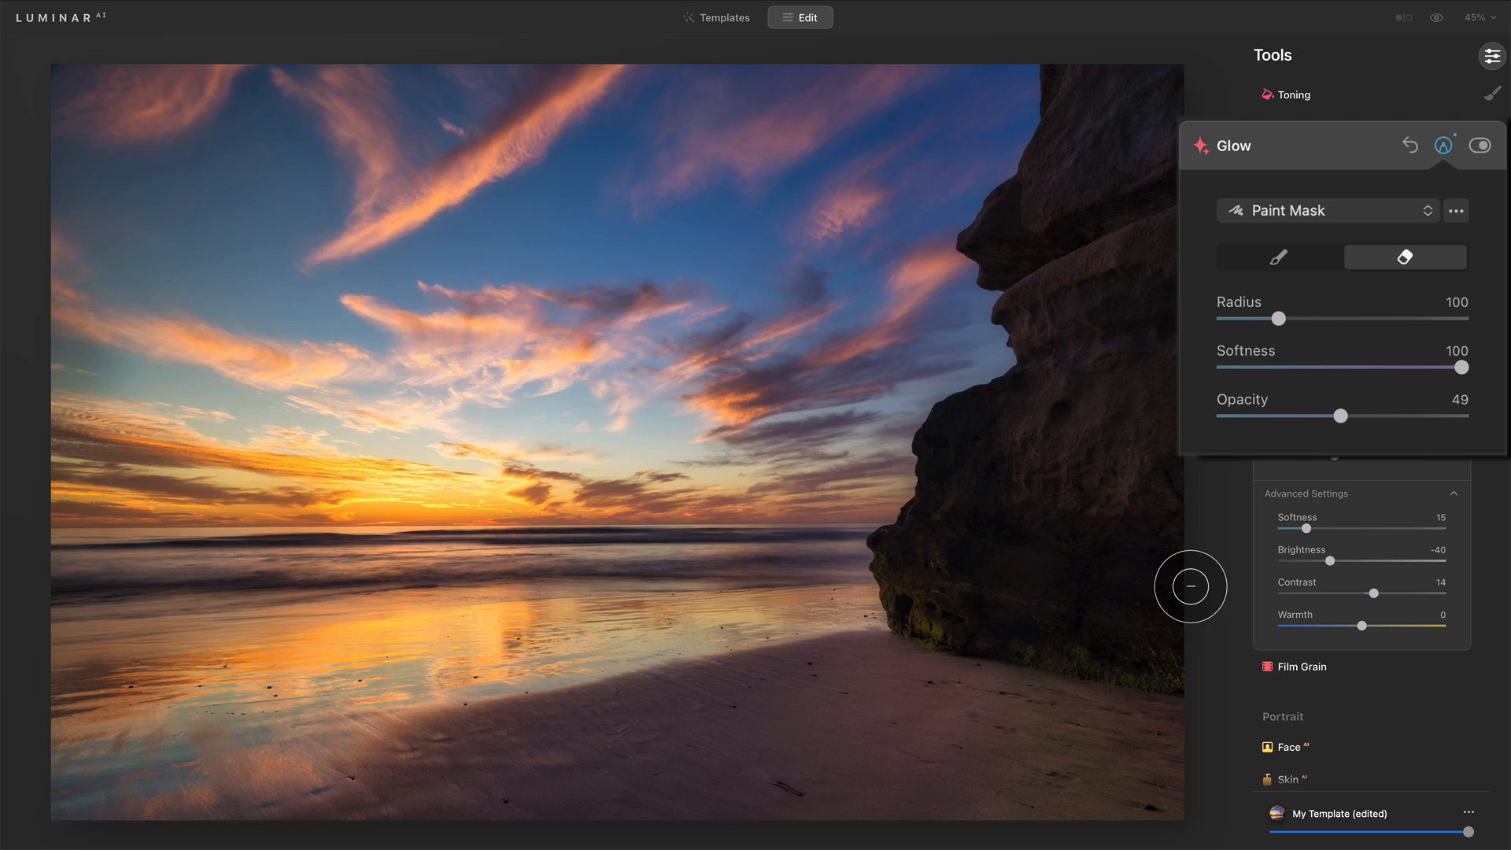
left_click_drag(1191, 586, 1019, 591)
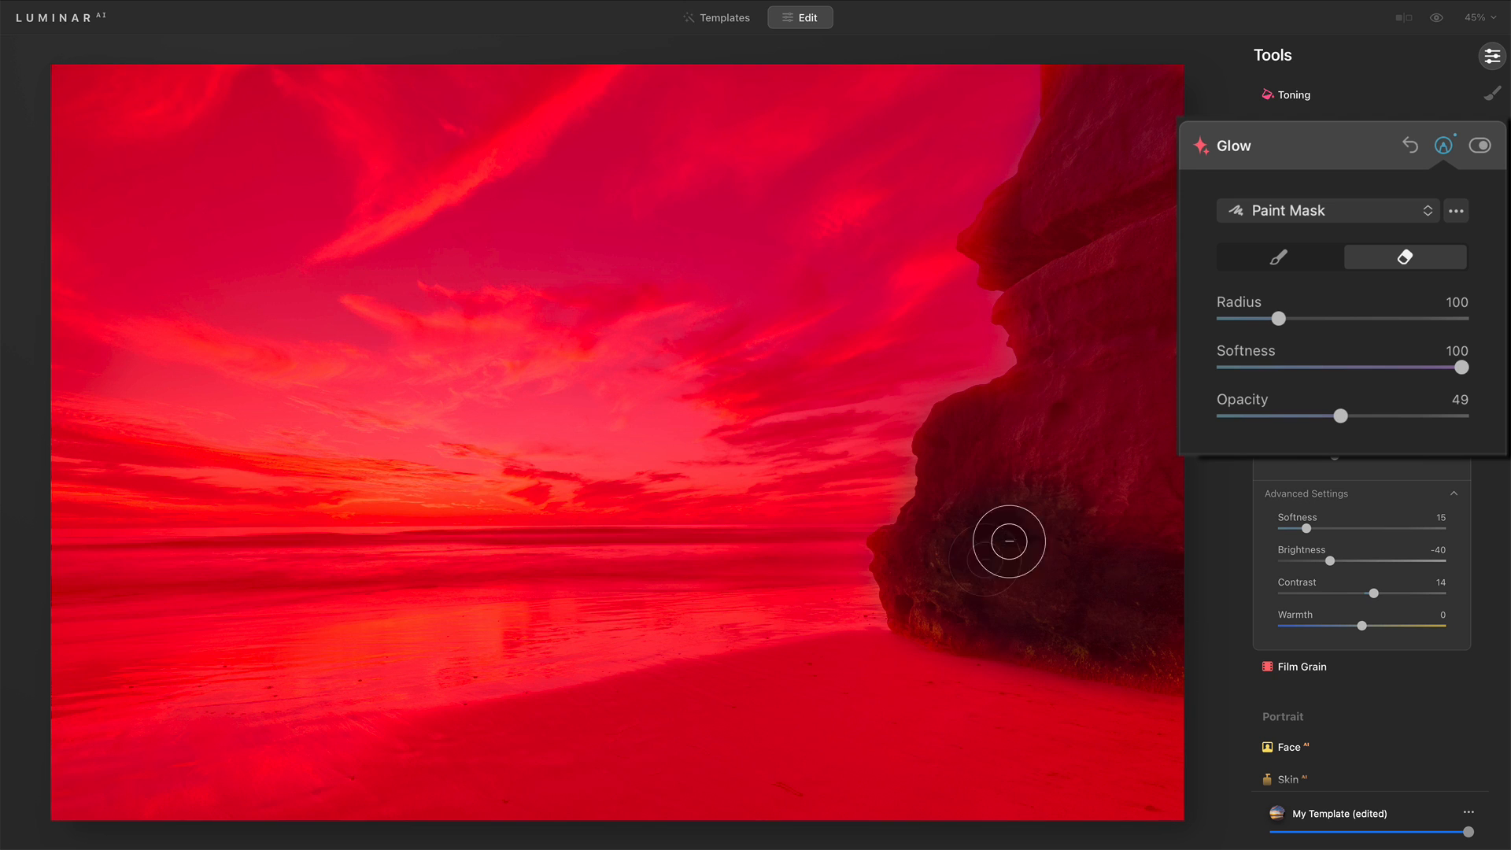
left_click_drag(974, 594, 1191, 587)
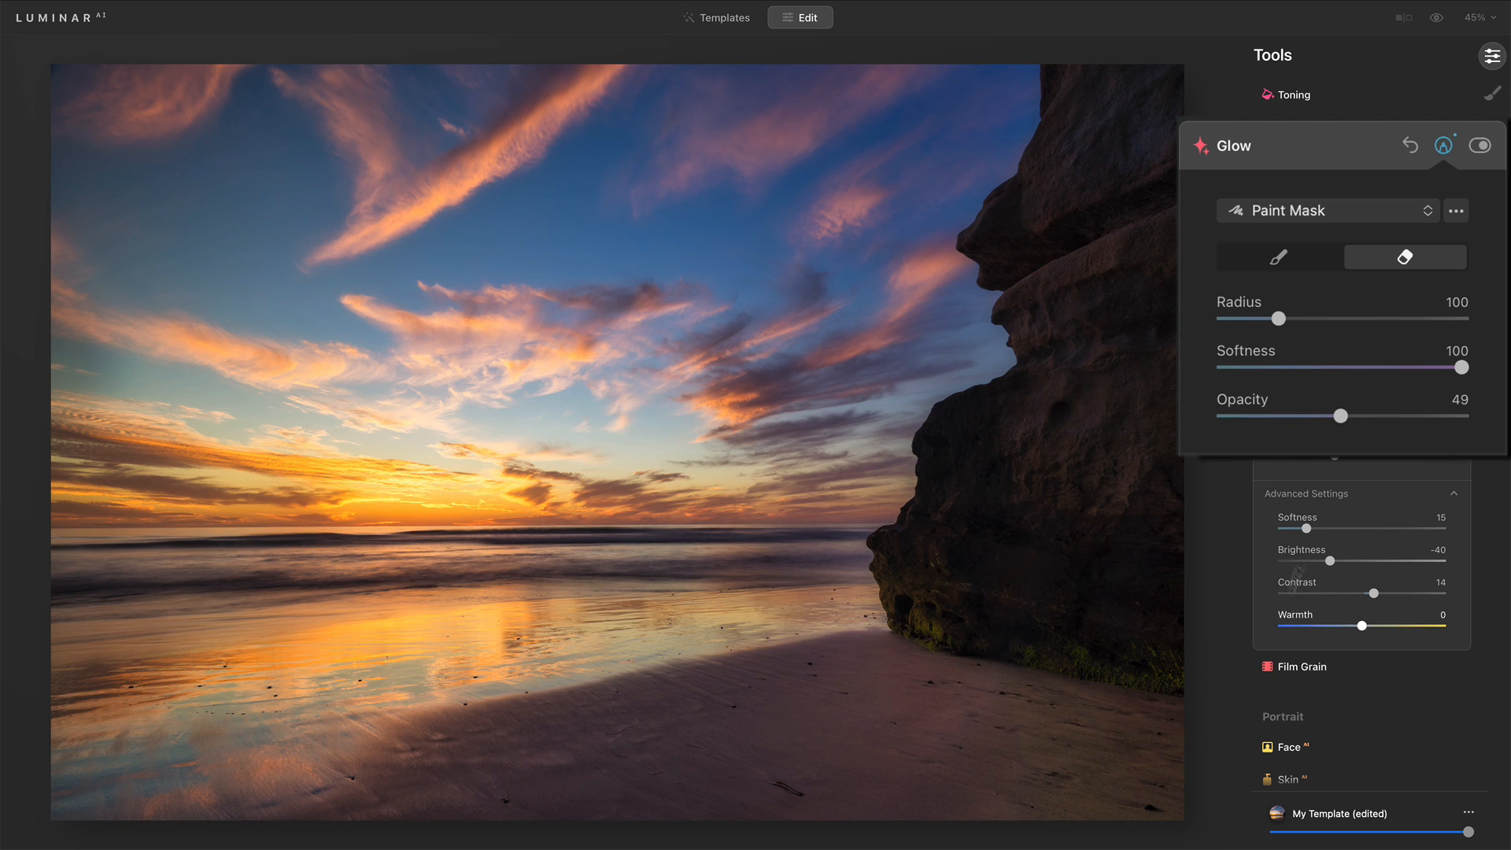
left_click(1444, 148)
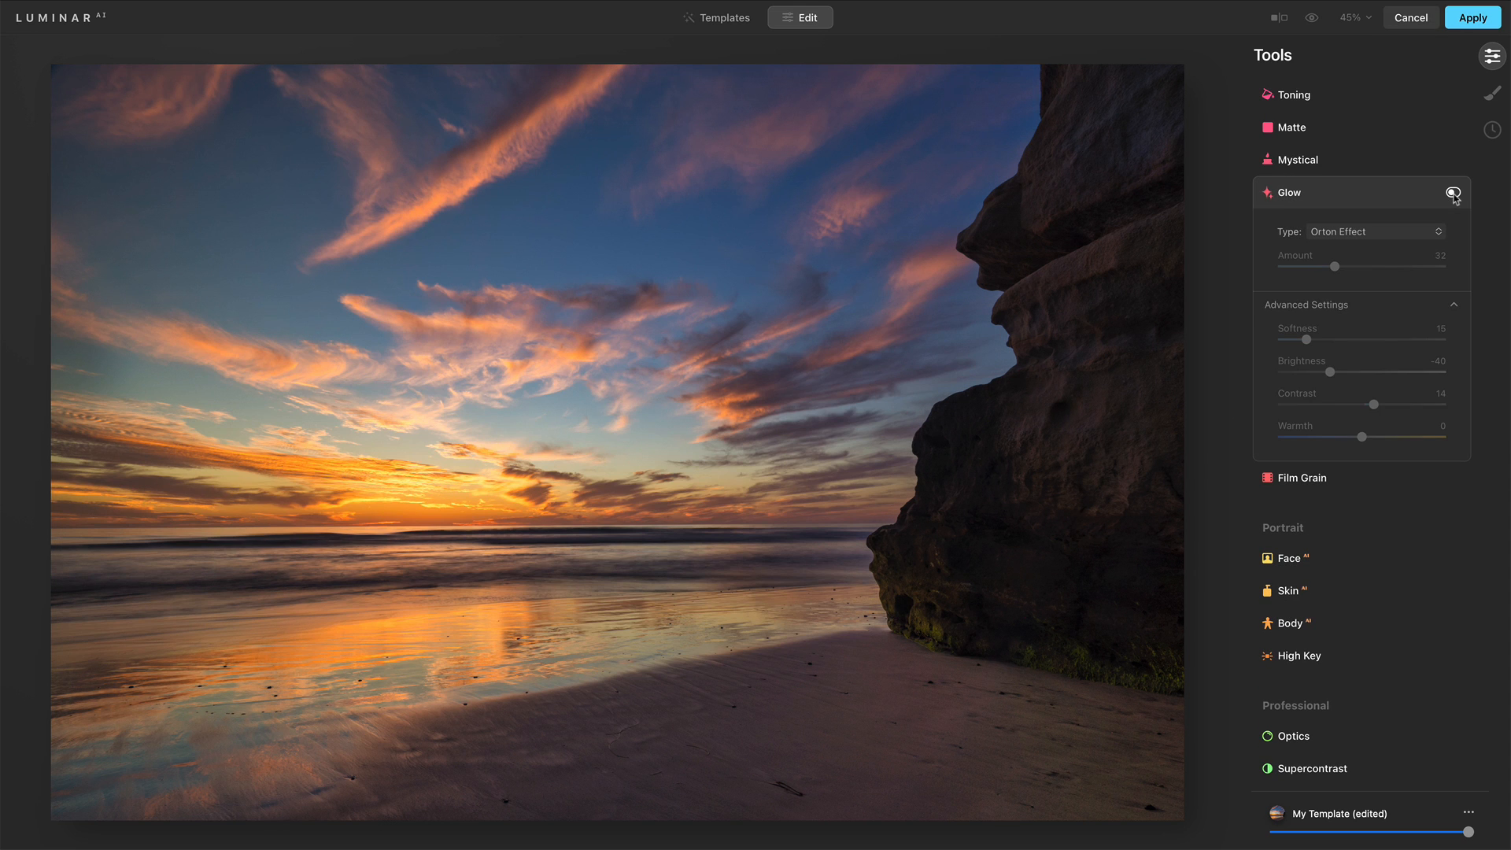
left_click(1452, 193)
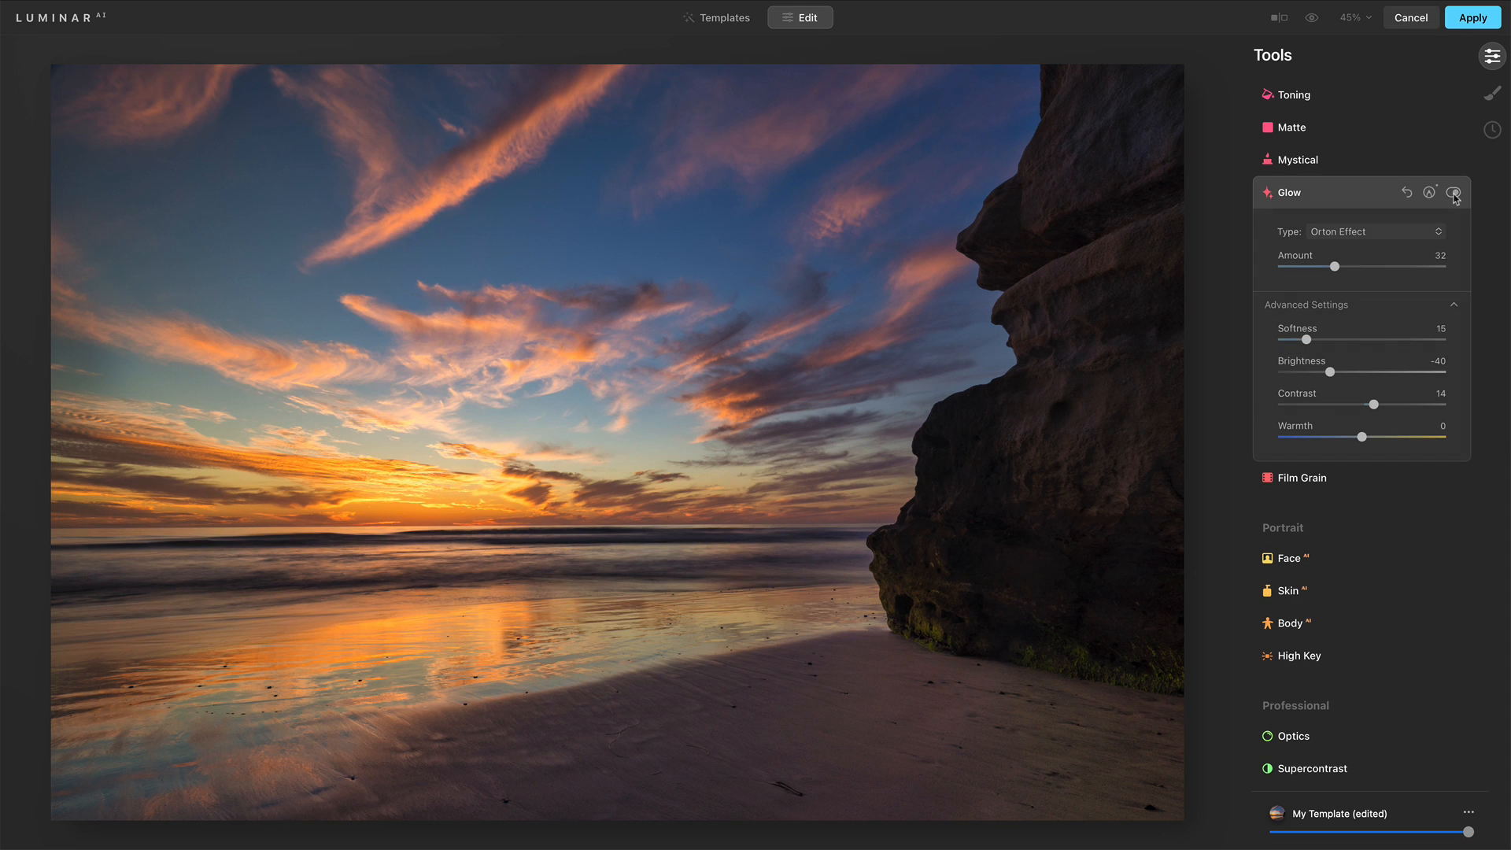